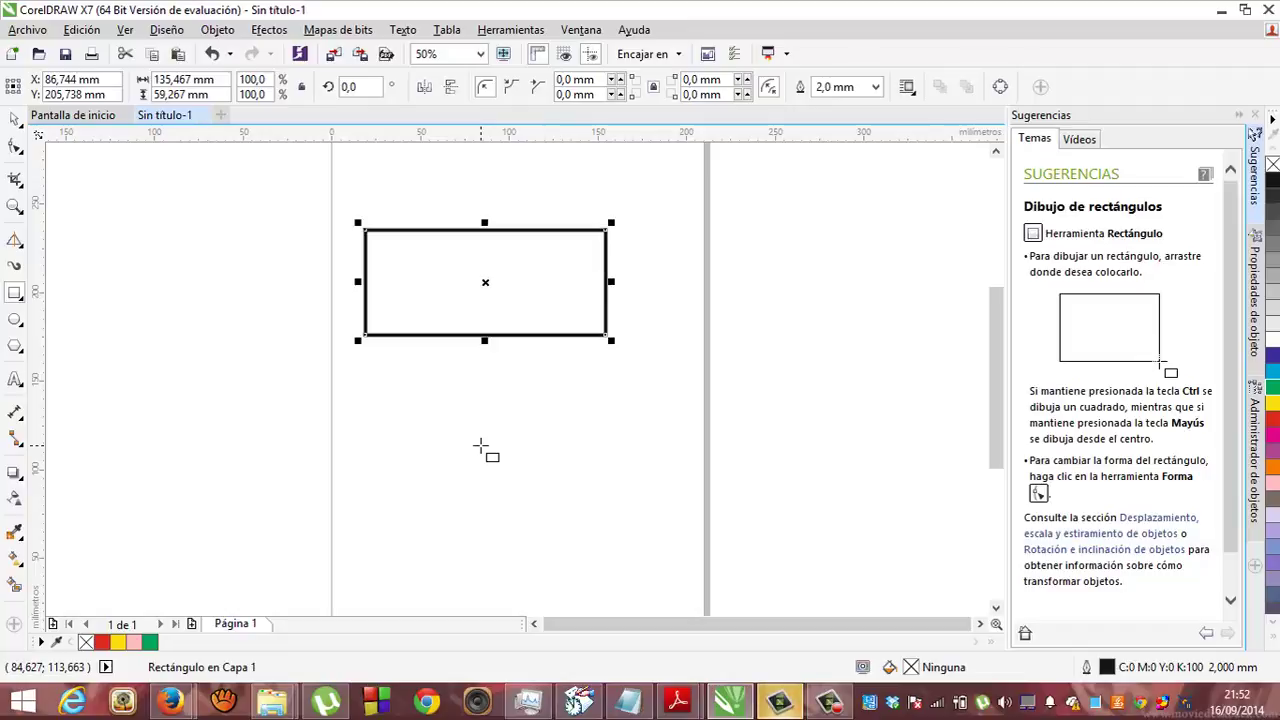
Draw a square of about 67 mm below the rectangle, with a Muy fina red outline and a yellow fill.
drag(480, 447, 597, 513)
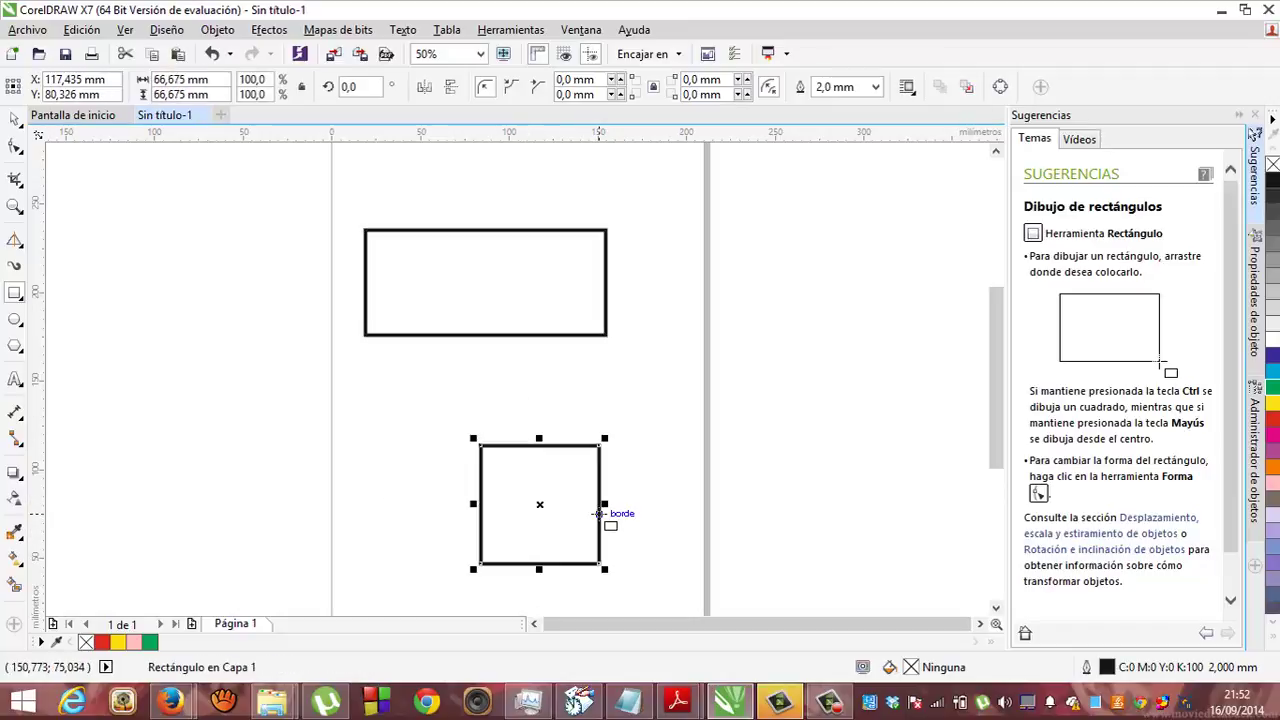
click(877, 90)
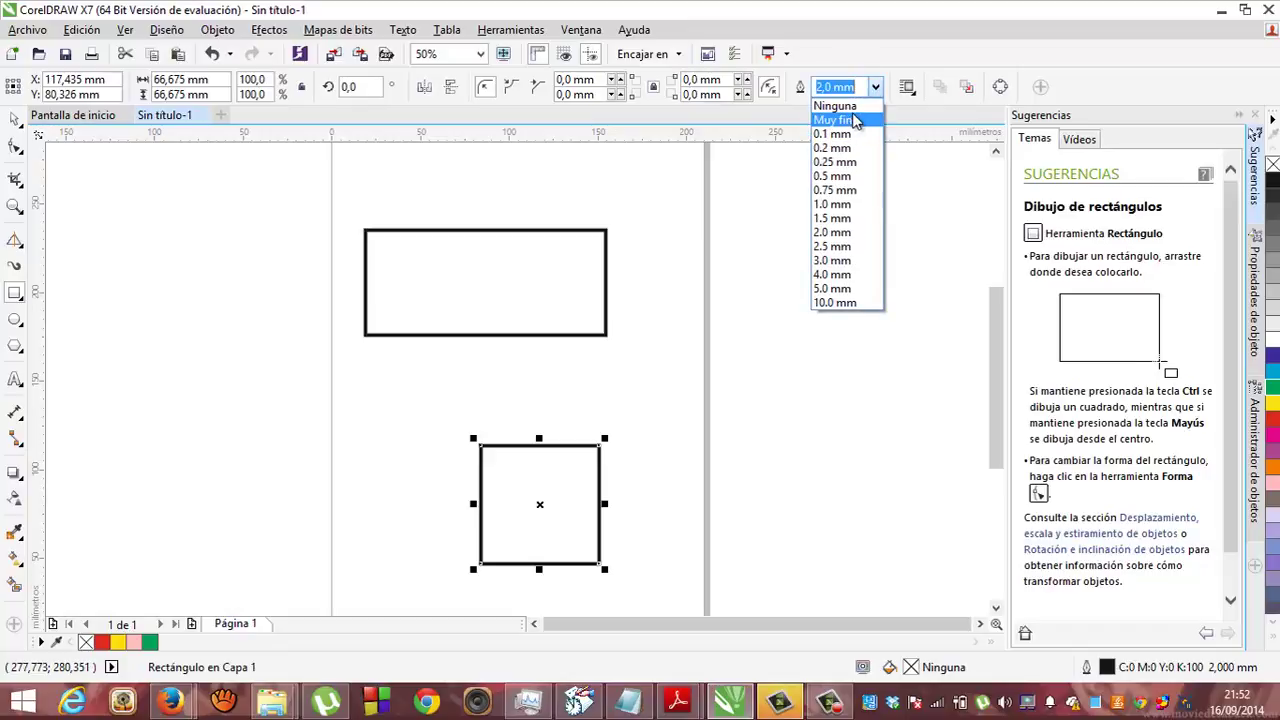
click(850, 118)
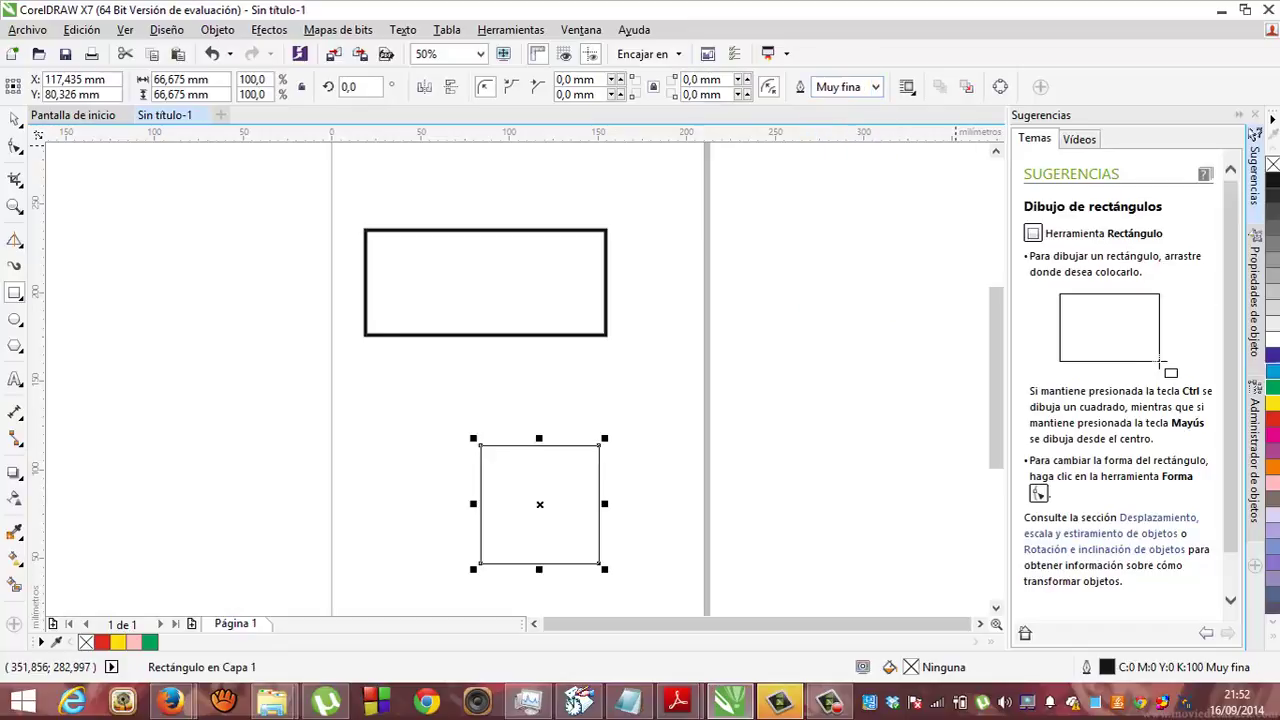
click(1274, 416)
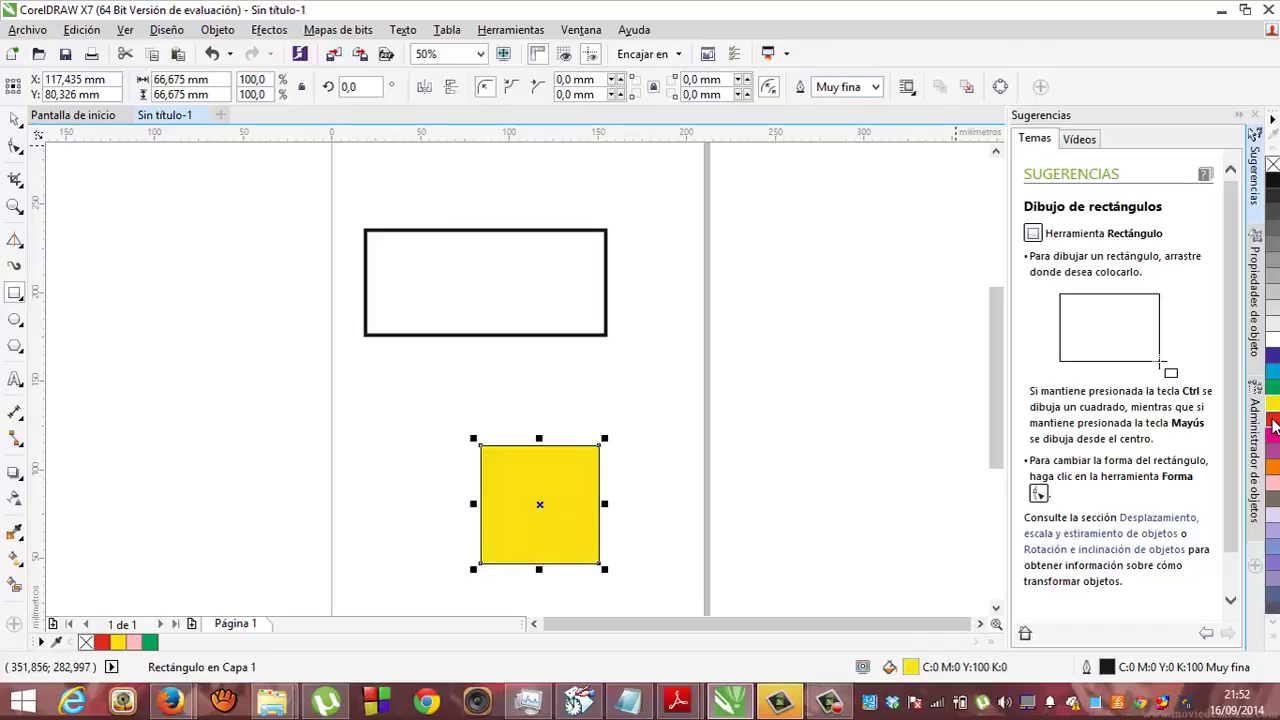
right_click(1274, 425)
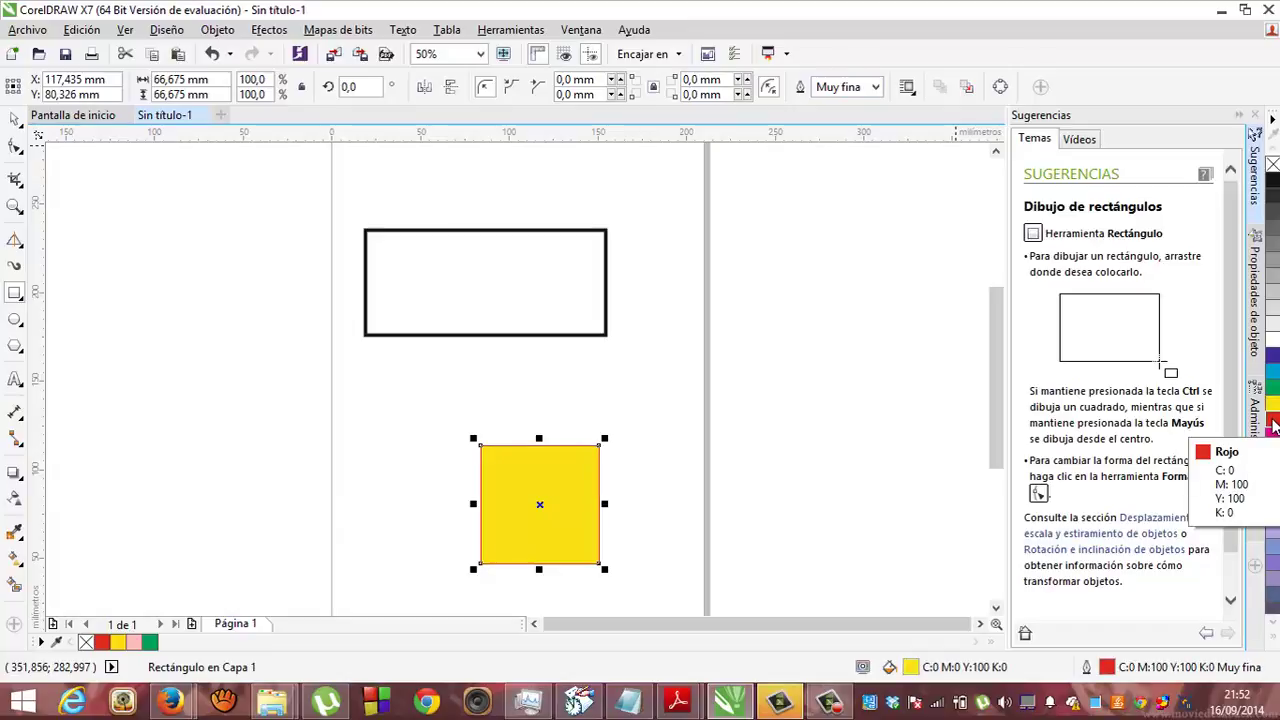
Draw a horizontal rectangle of about 96 by 57 mm beside the page's left edge with the 3-point rectangle tool.
click(18, 302)
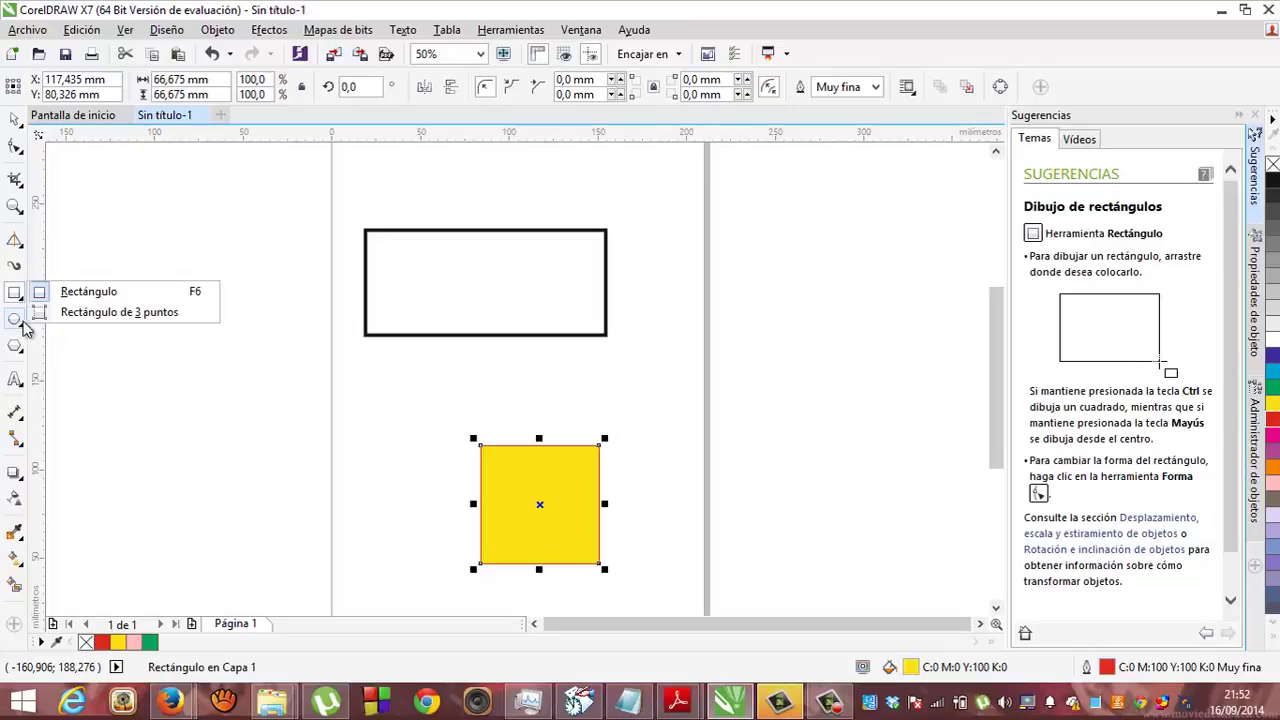
click(92, 313)
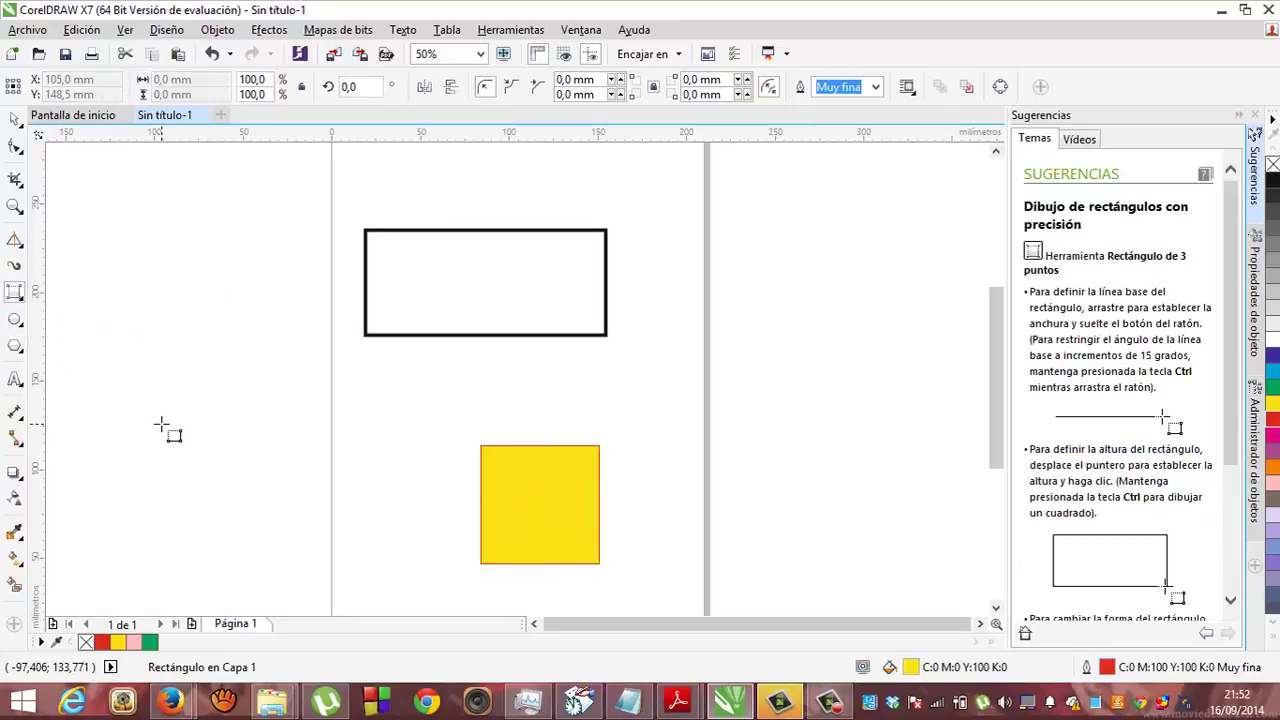
drag(160, 382, 184, 464)
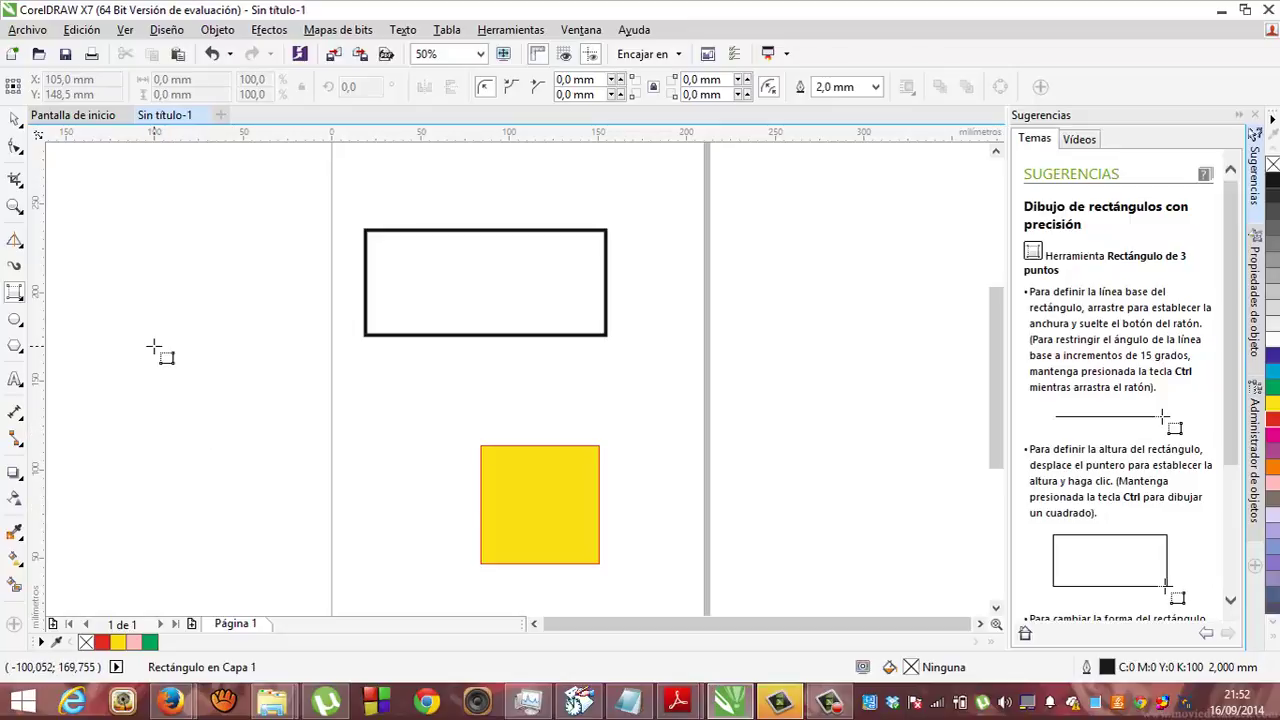
drag(153, 347, 325, 344)
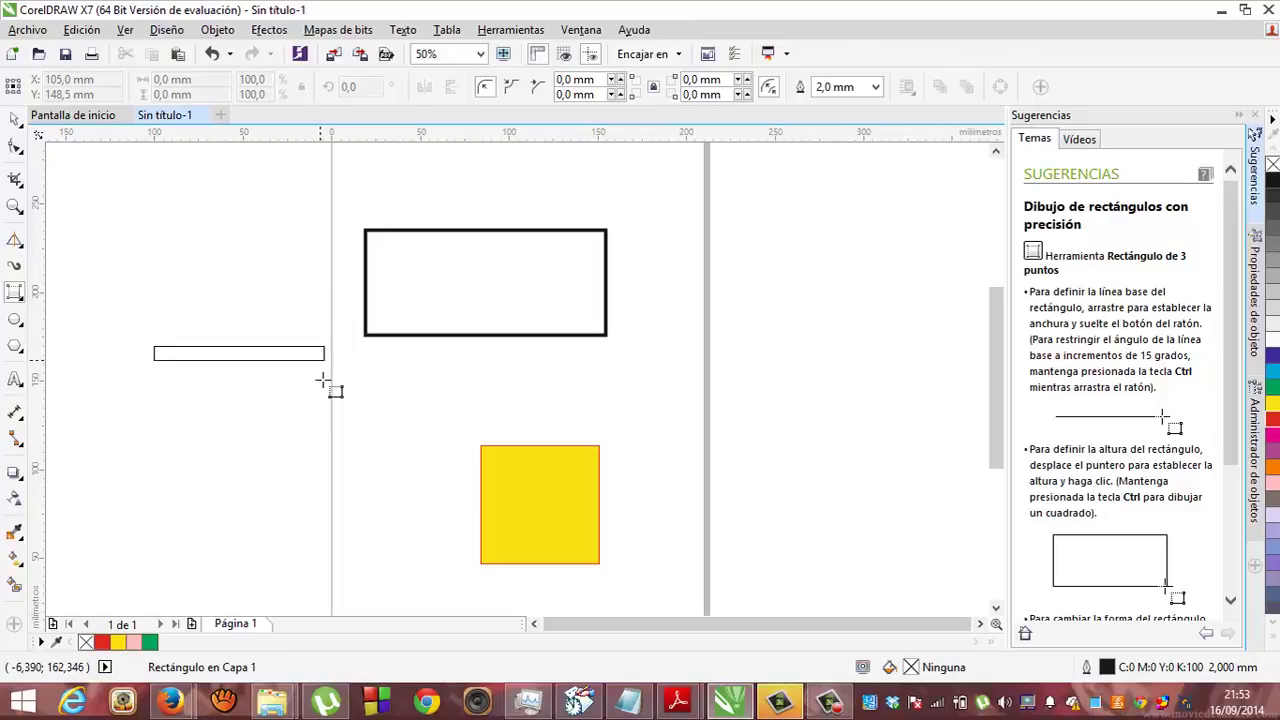
click(325, 452)
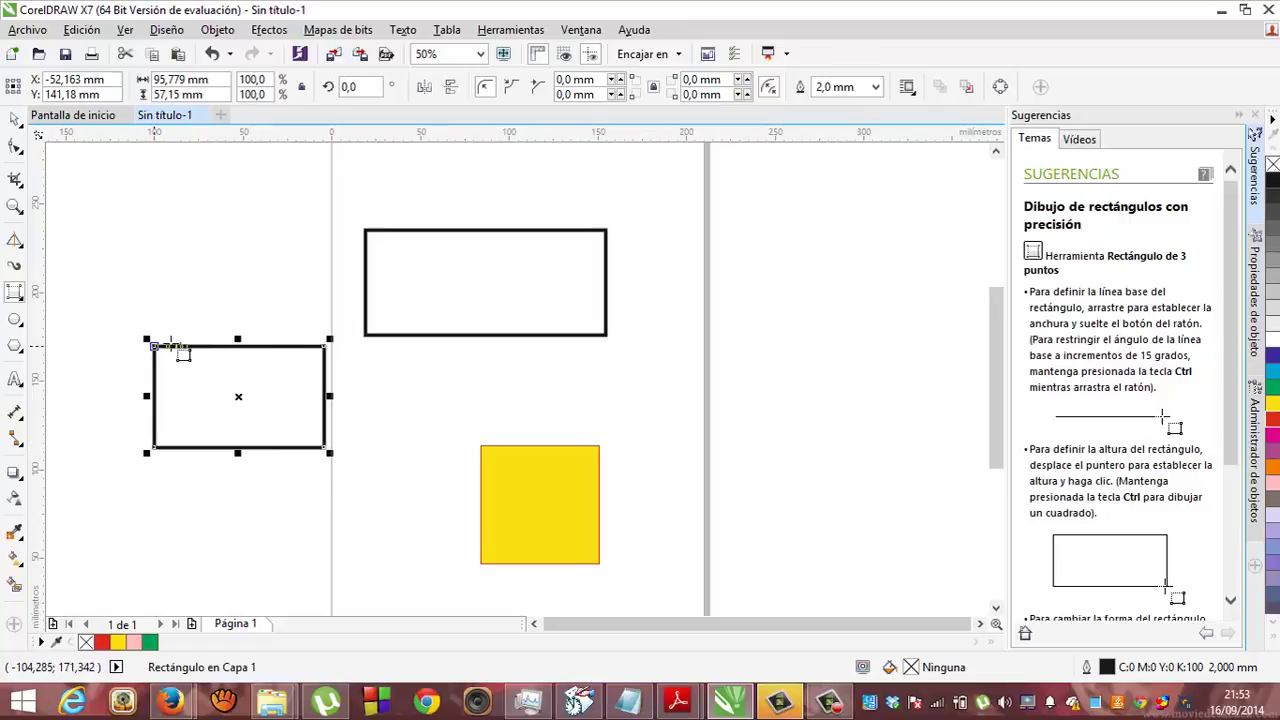
Draw a wide ellipse of about 146 by 82 mm beside the page's right edge.
click(24, 328)
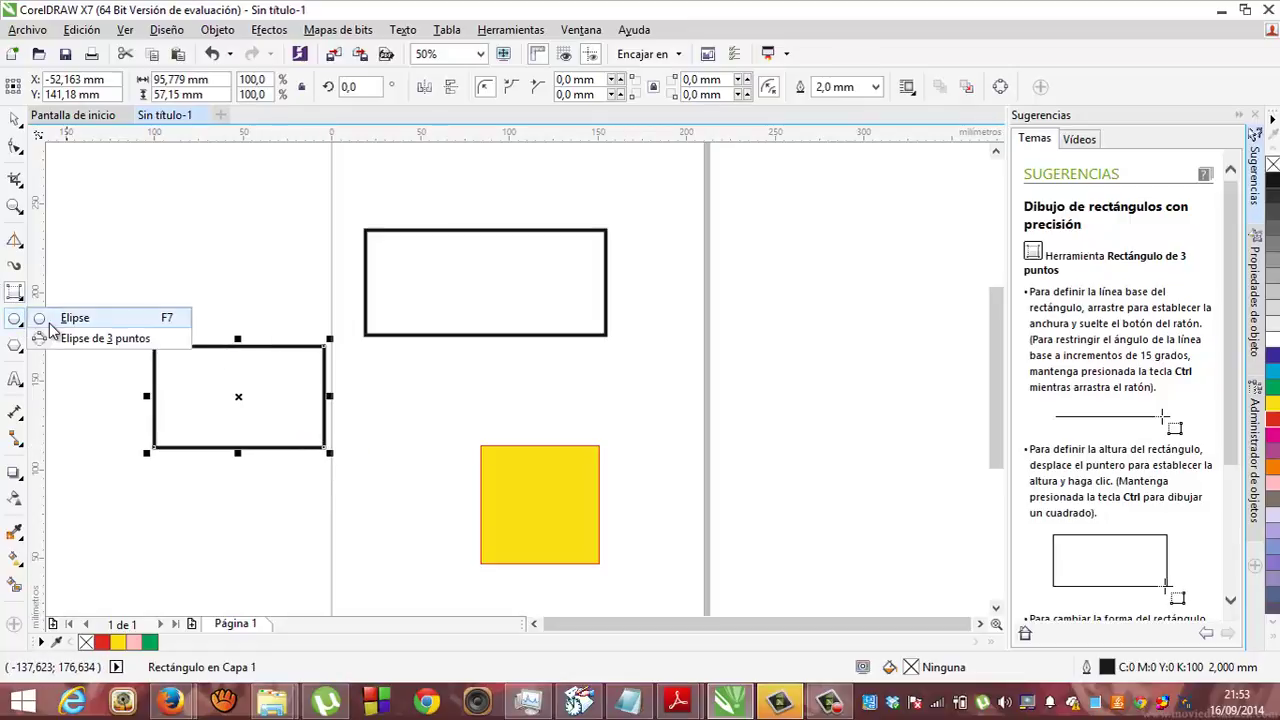
click(60, 317)
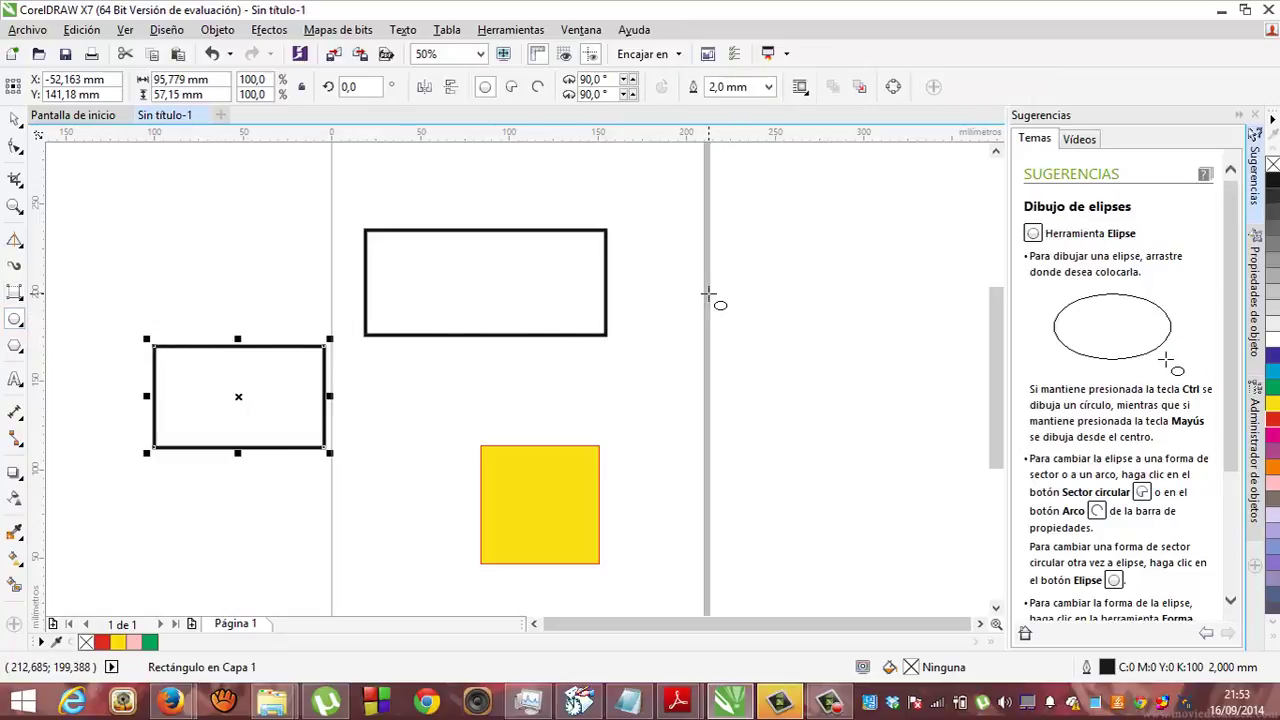
drag(707, 293, 857, 443)
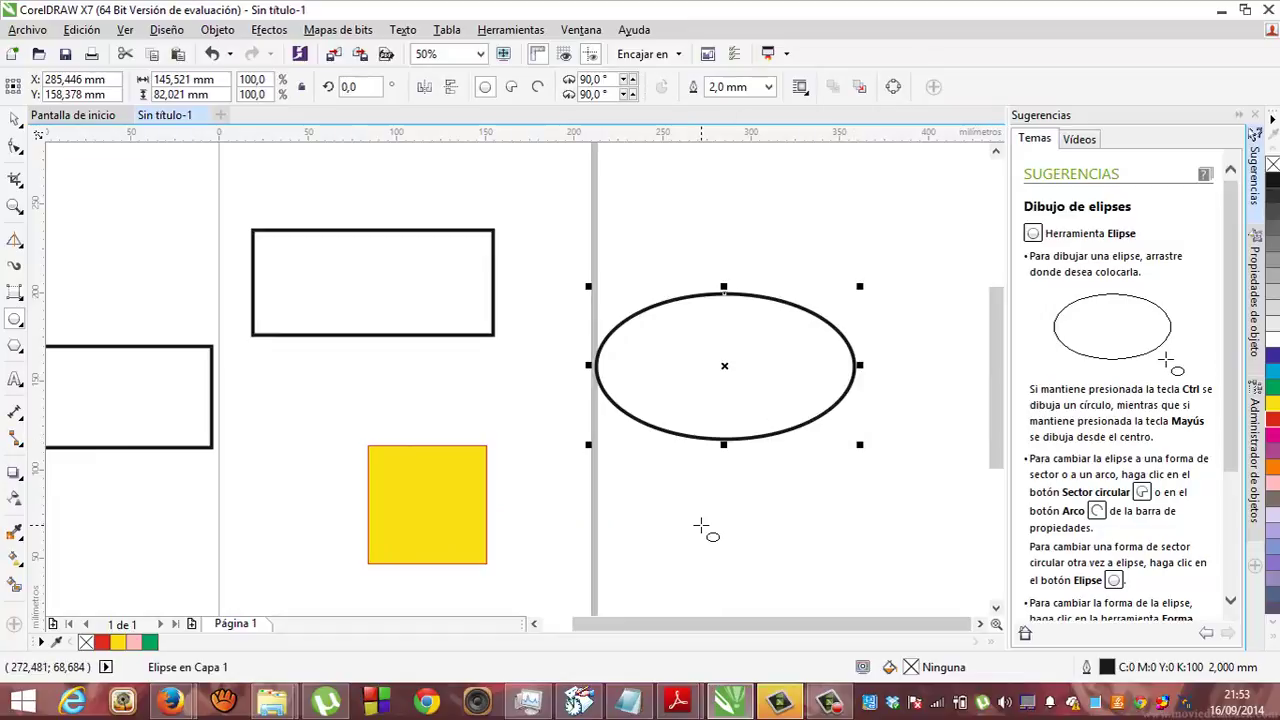
Draw a circle about 40 mm in diameter below the ellipse, with a yellow fill and a green outline.
drag(703, 528, 770, 596)
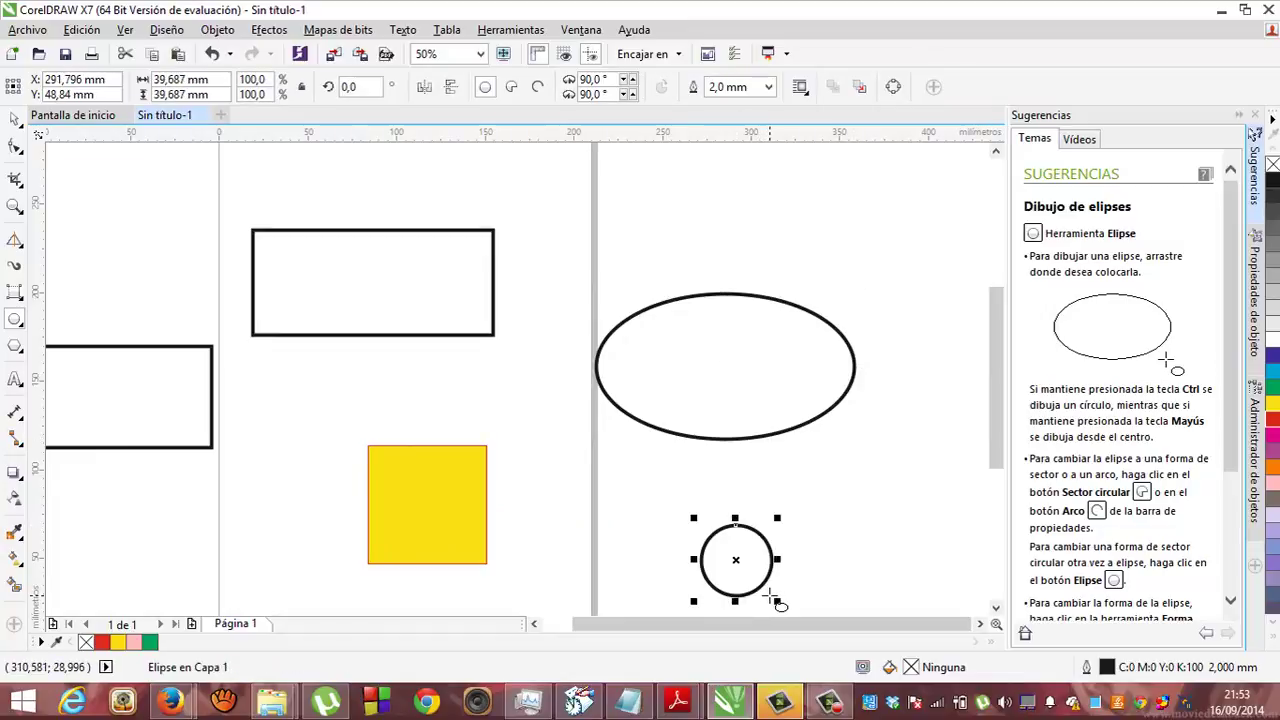
click(1270, 398)
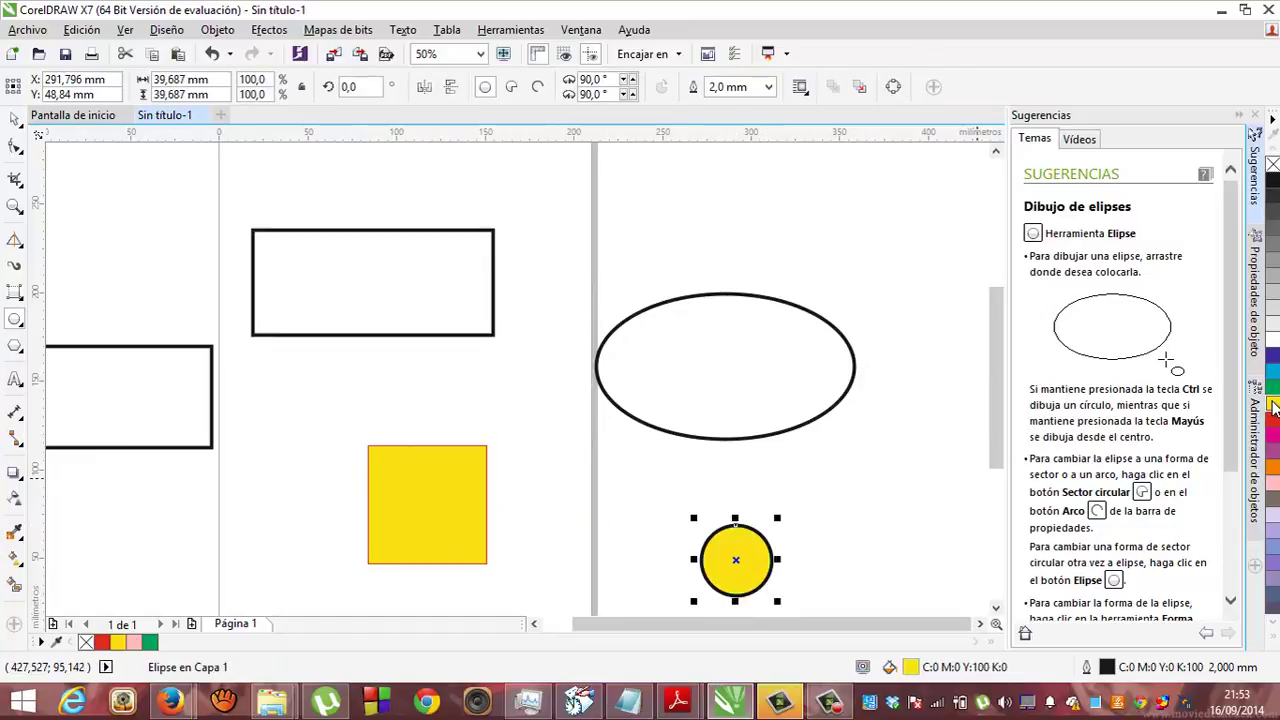
right_click(1272, 389)
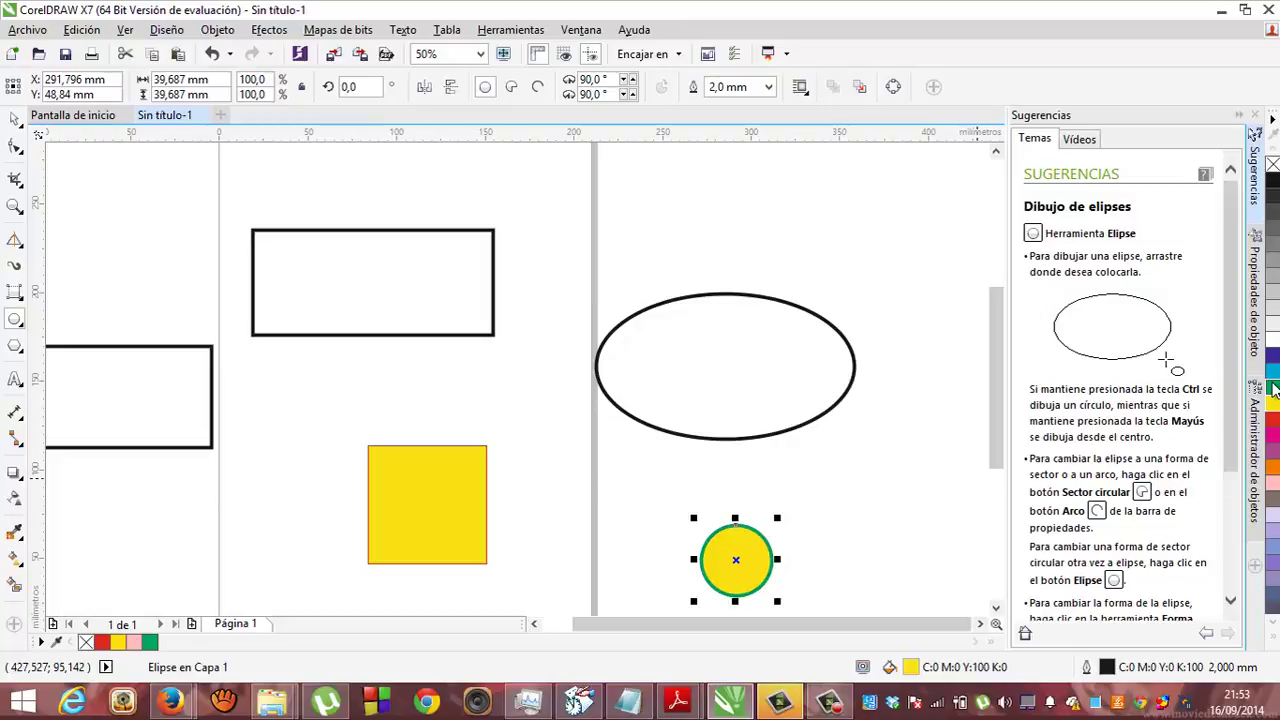
Draw a regular six-sided polygon of about 55 by 63 mm just above the ellipse.
click(20, 358)
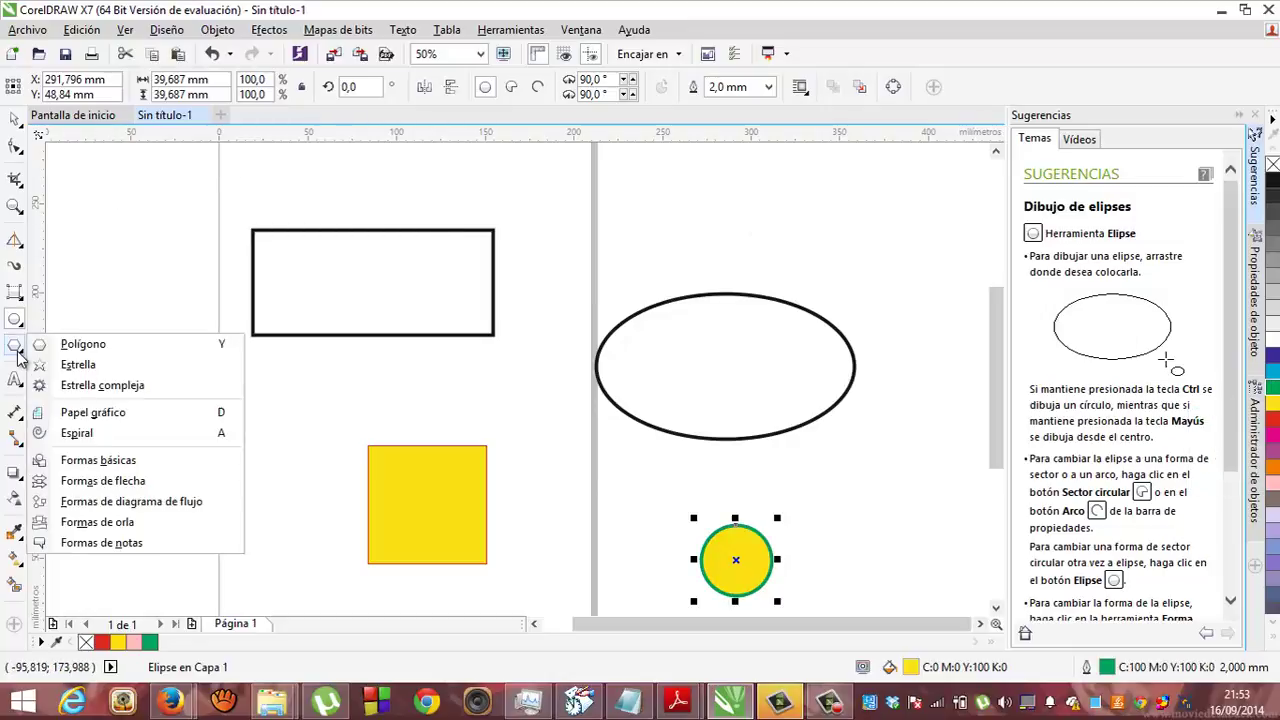
click(78, 344)
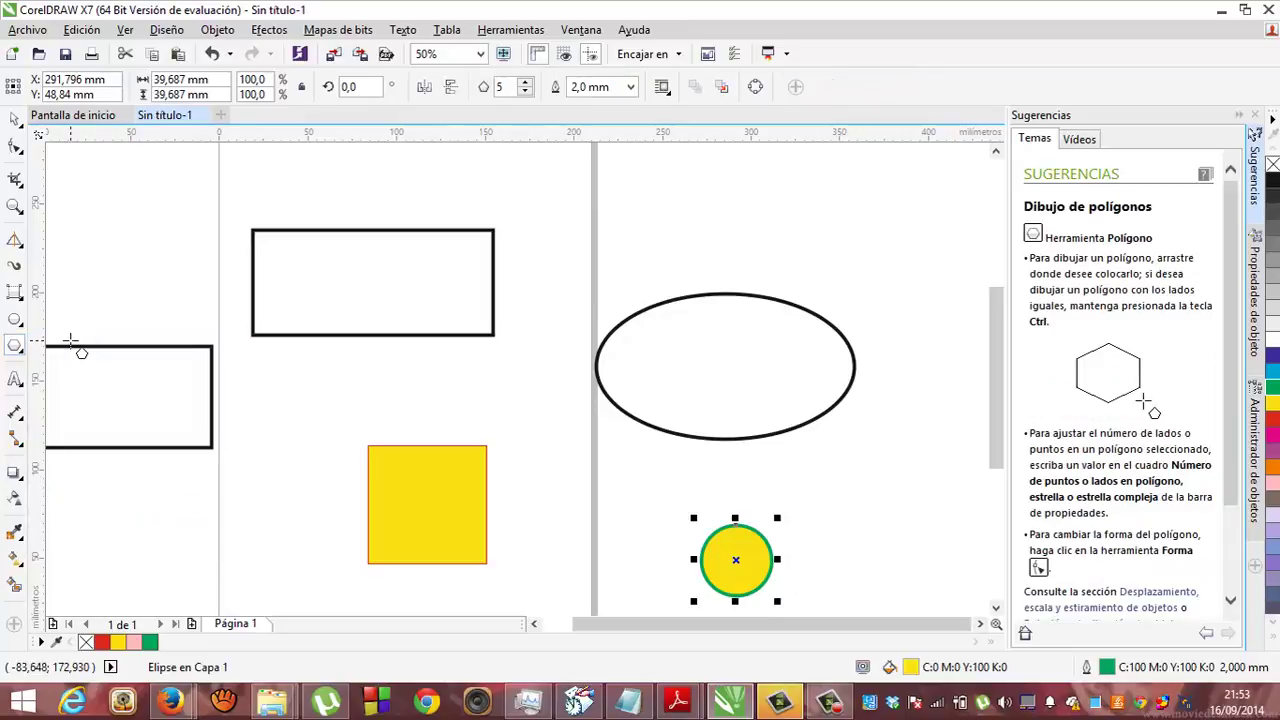
double_click(525, 83)
click(527, 94)
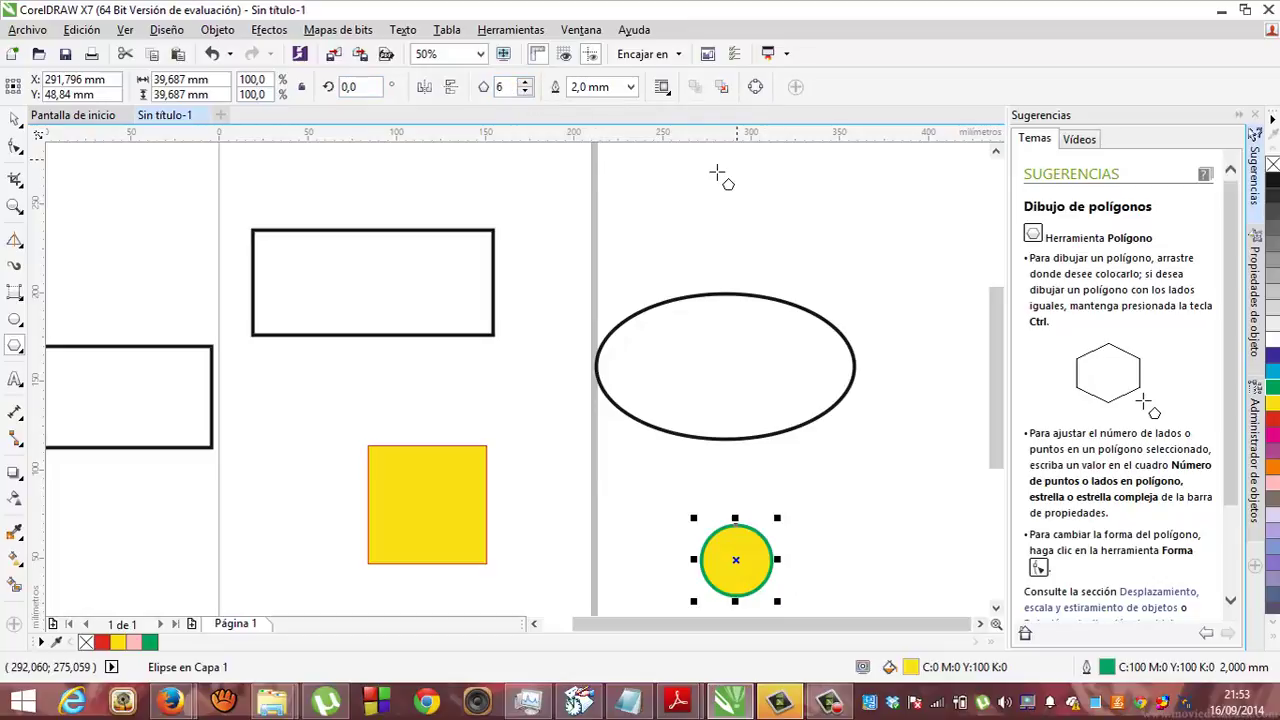
drag(720, 175, 785, 284)
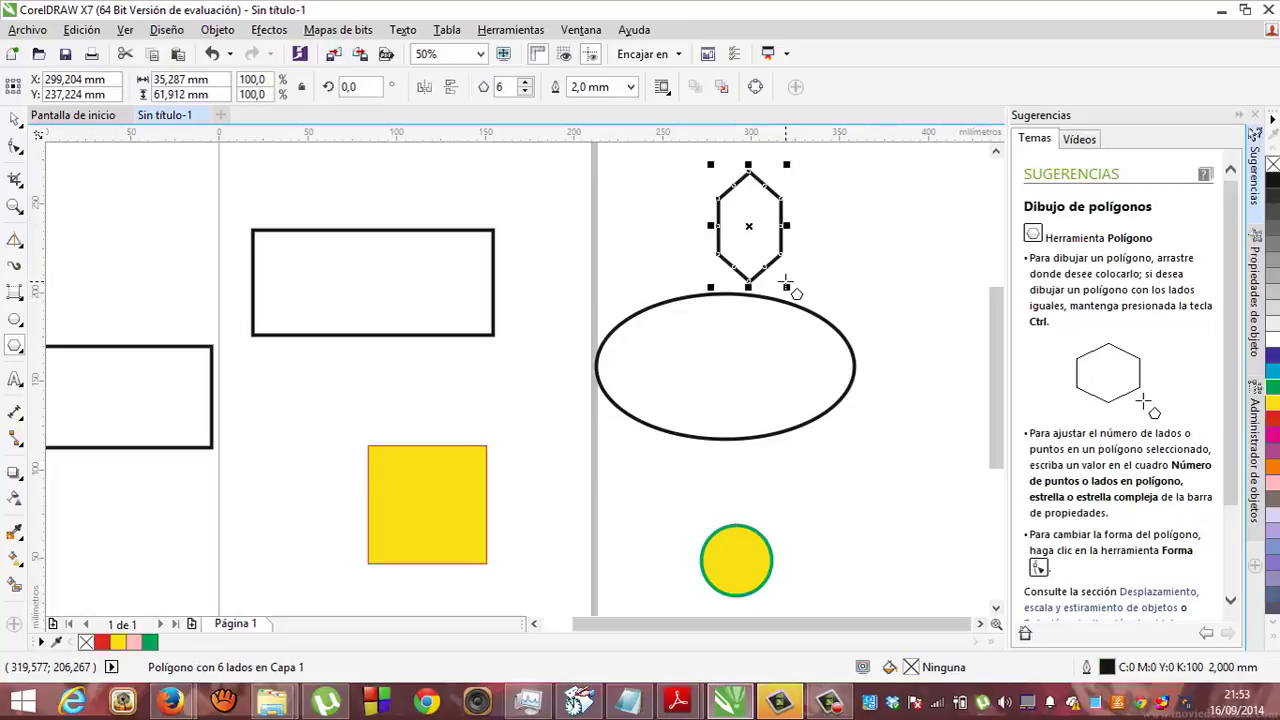
key(ctrl+z)
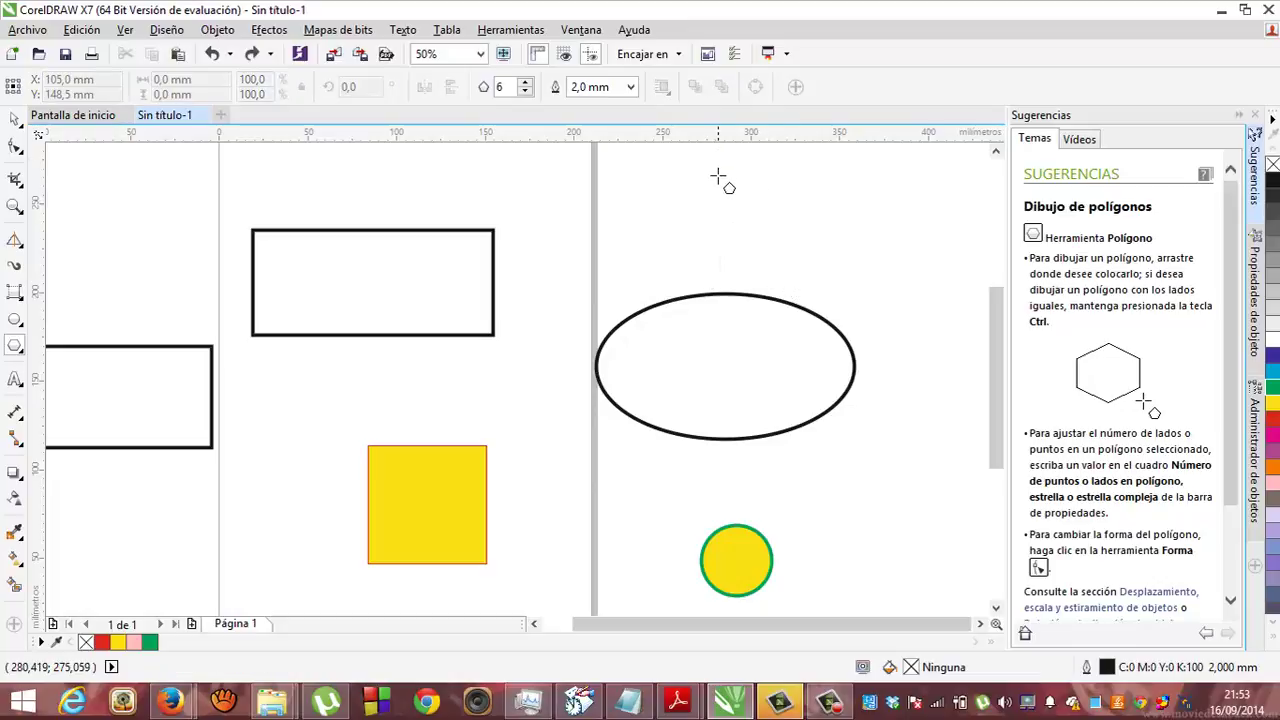
drag(718, 178, 825, 246)
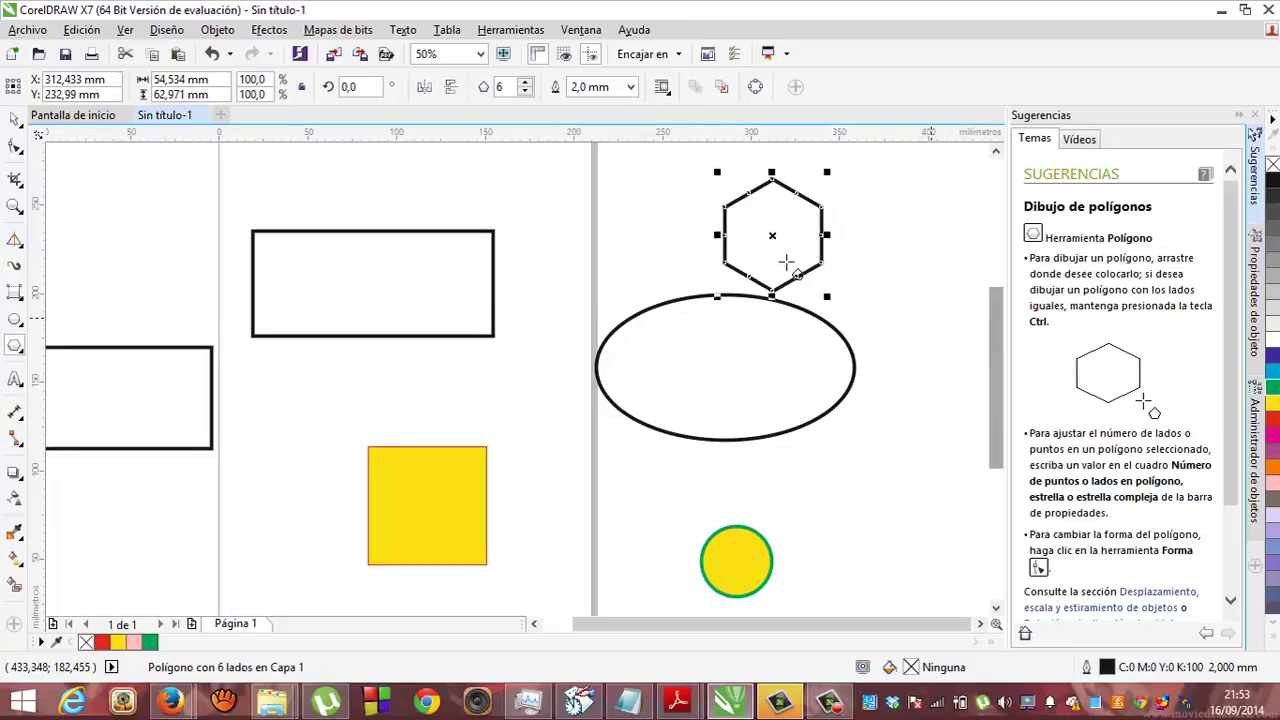
Reshape the hexagon into a slanted six-pointed star by pulling its side nodes outward, and give it a magenta fill and Morado outline.
click(16, 148)
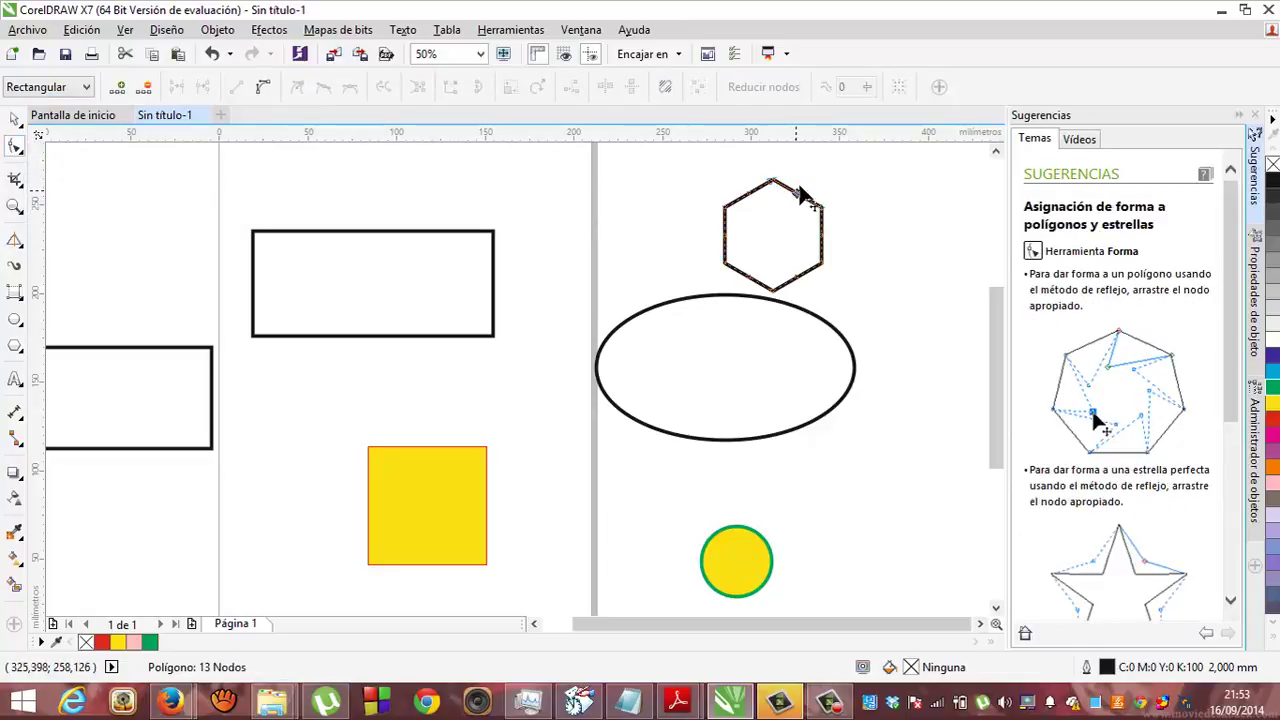
drag(800, 192, 833, 183)
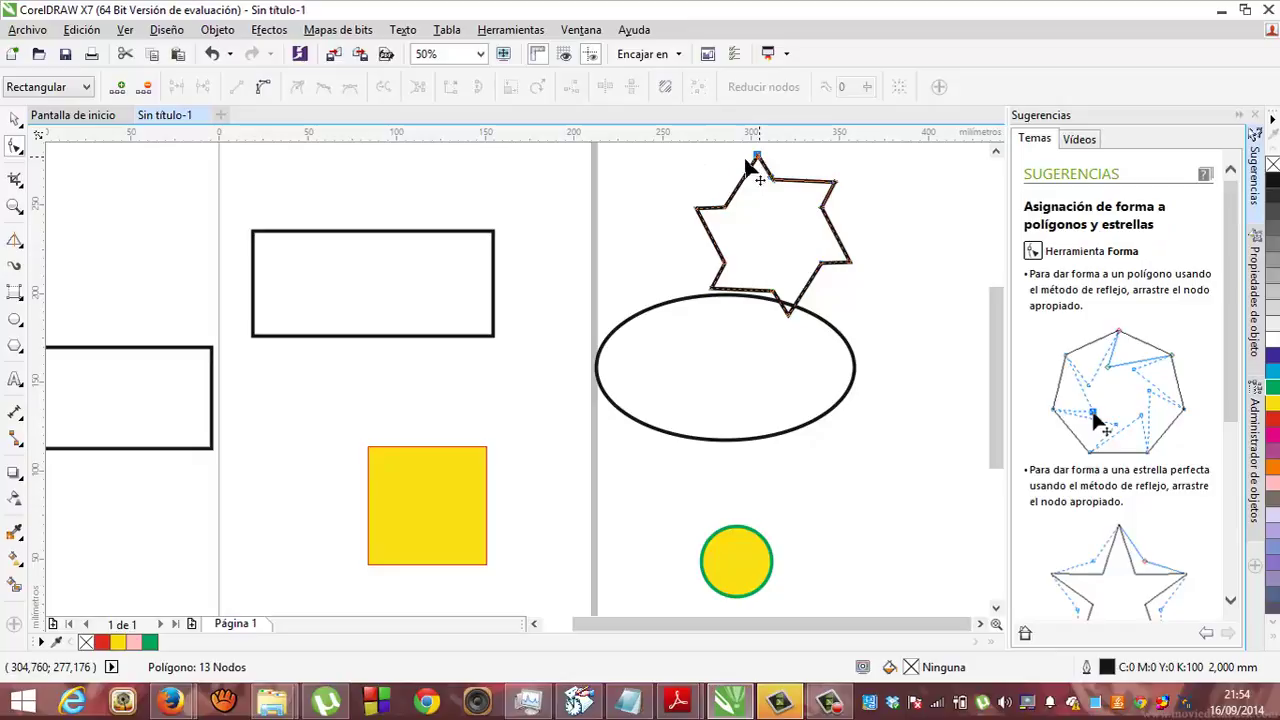
drag(748, 162, 656, 182)
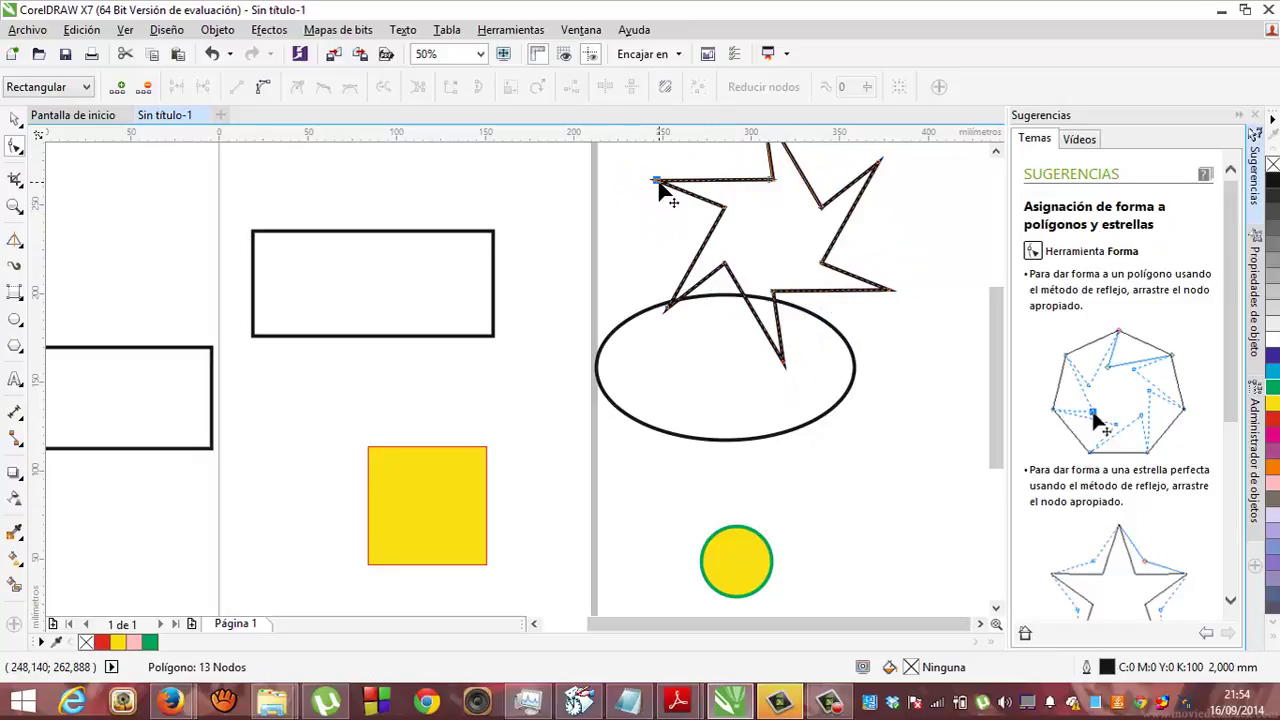
click(1273, 445)
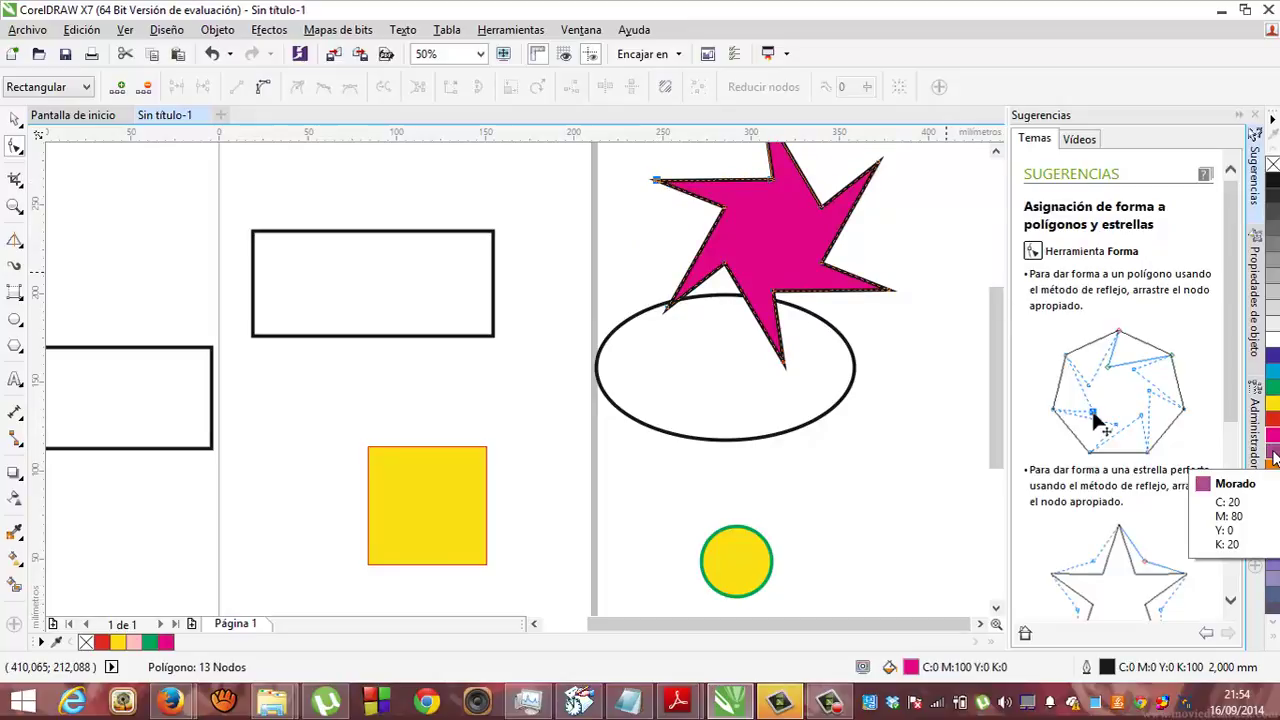
right_click(1274, 455)
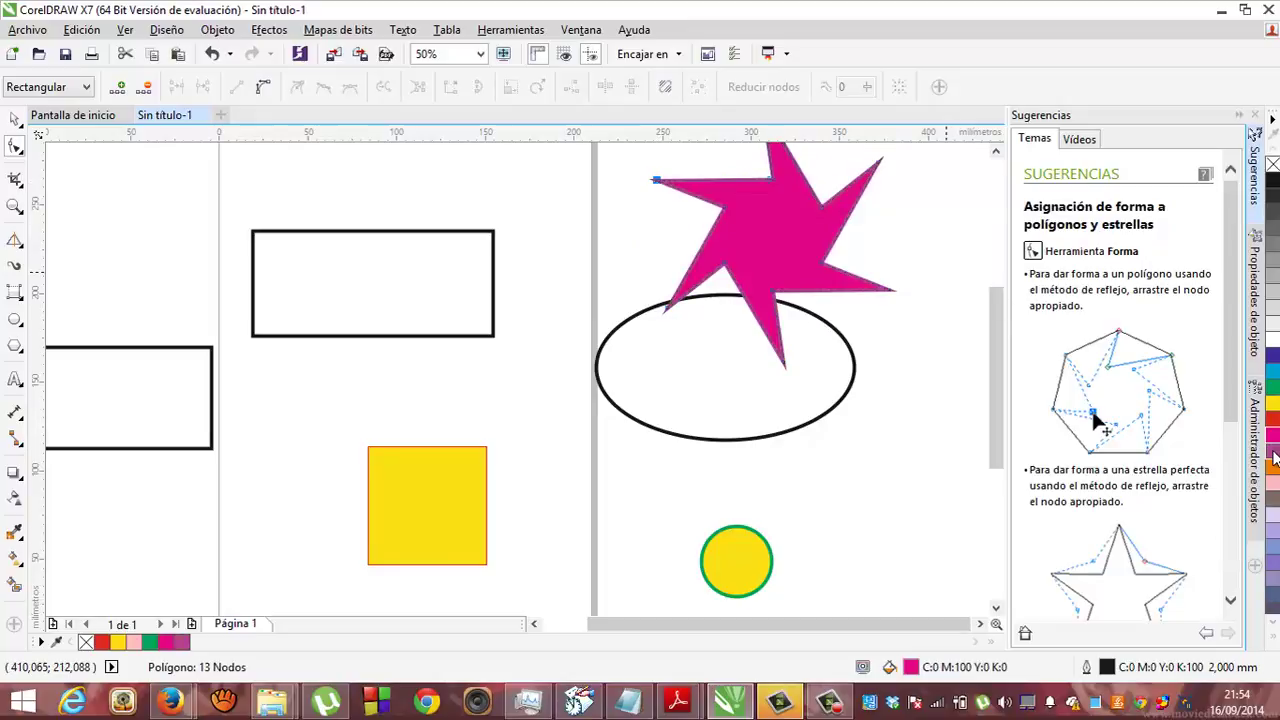
Draw a five-pointed star of about 54 by 50 mm between the upper rectangle and the yellow square.
click(15, 345)
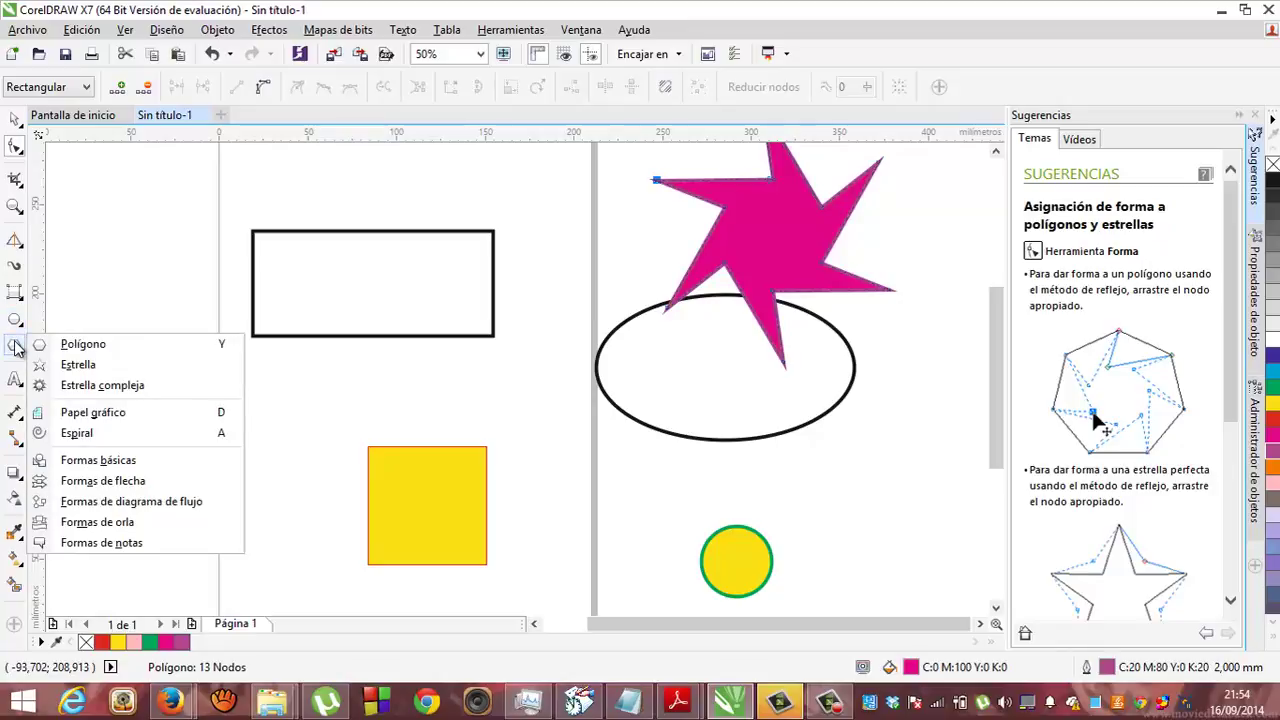
click(70, 365)
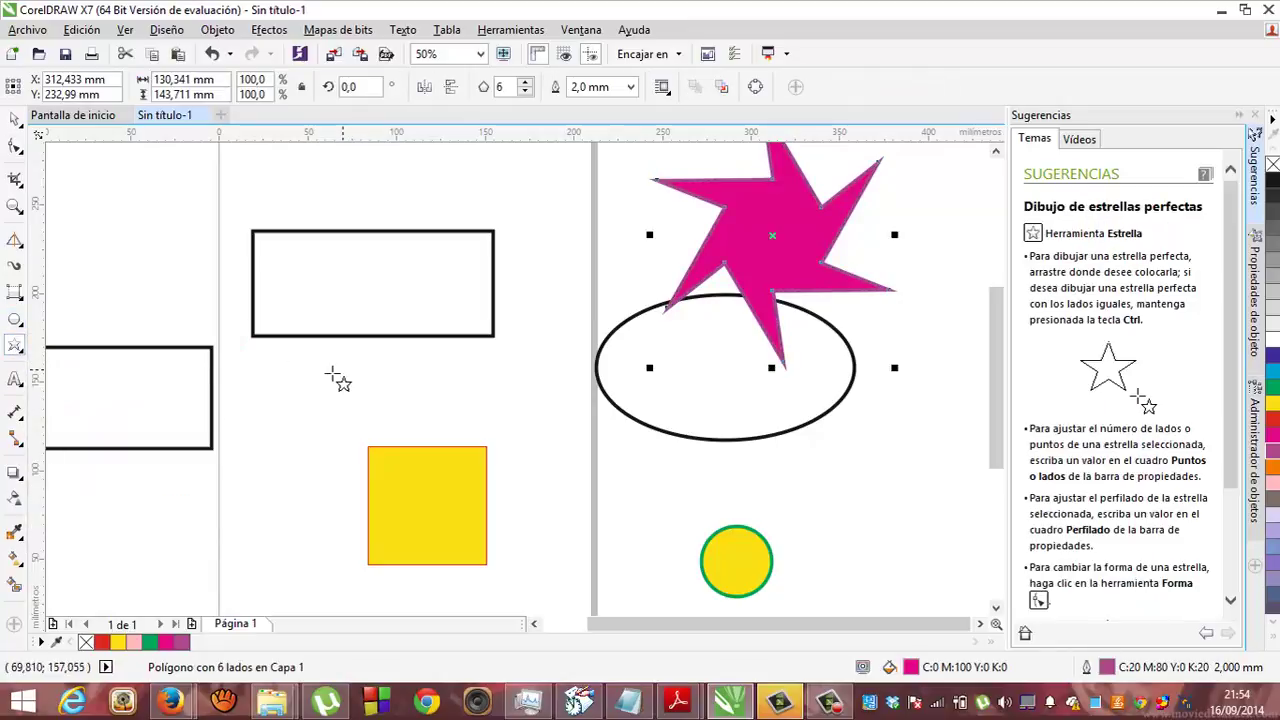
drag(298, 369, 399, 462)
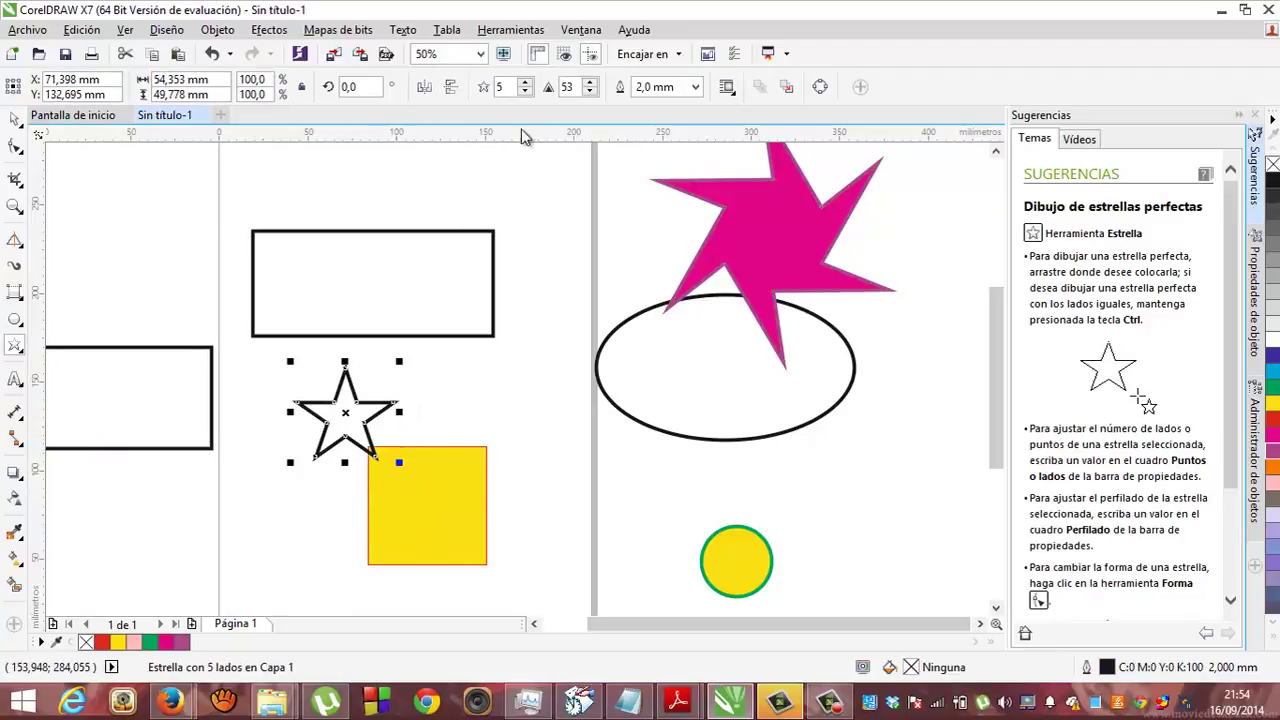
Set the new star's number of points to 10.
click(524, 83)
click(524, 83)
click(524, 83)
click(524, 83)
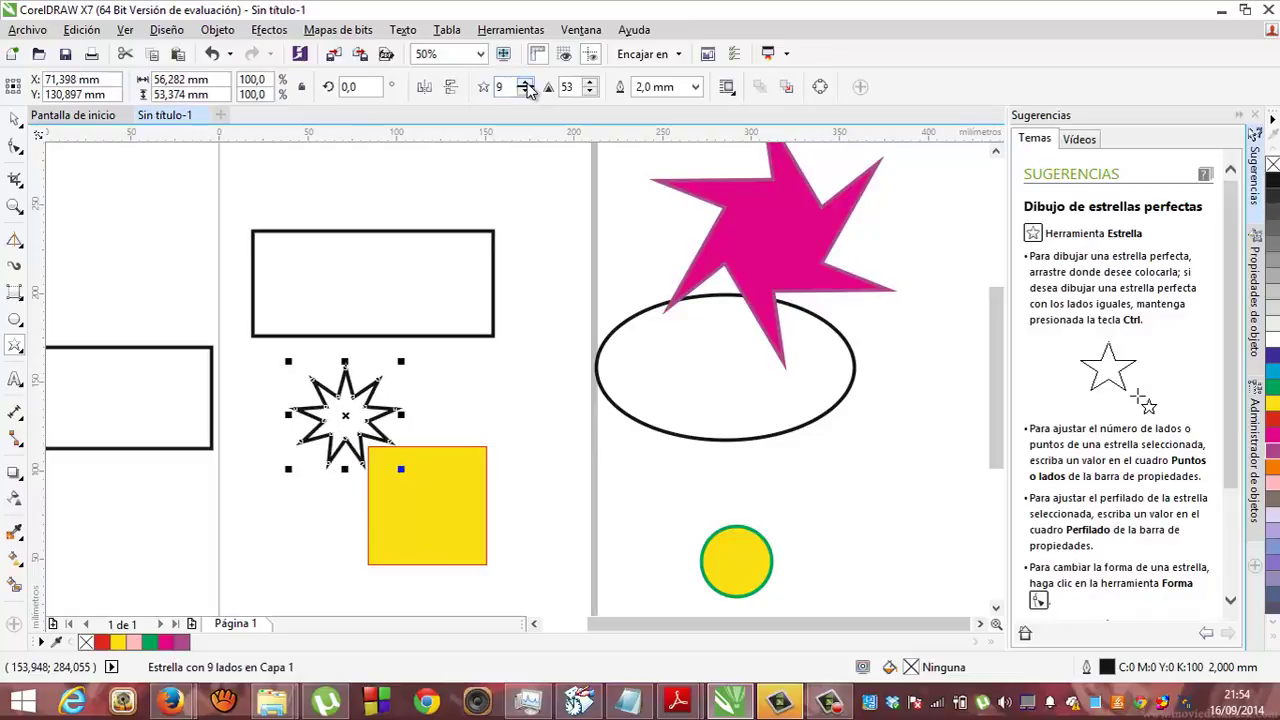
click(524, 83)
click(524, 83)
click(524, 83)
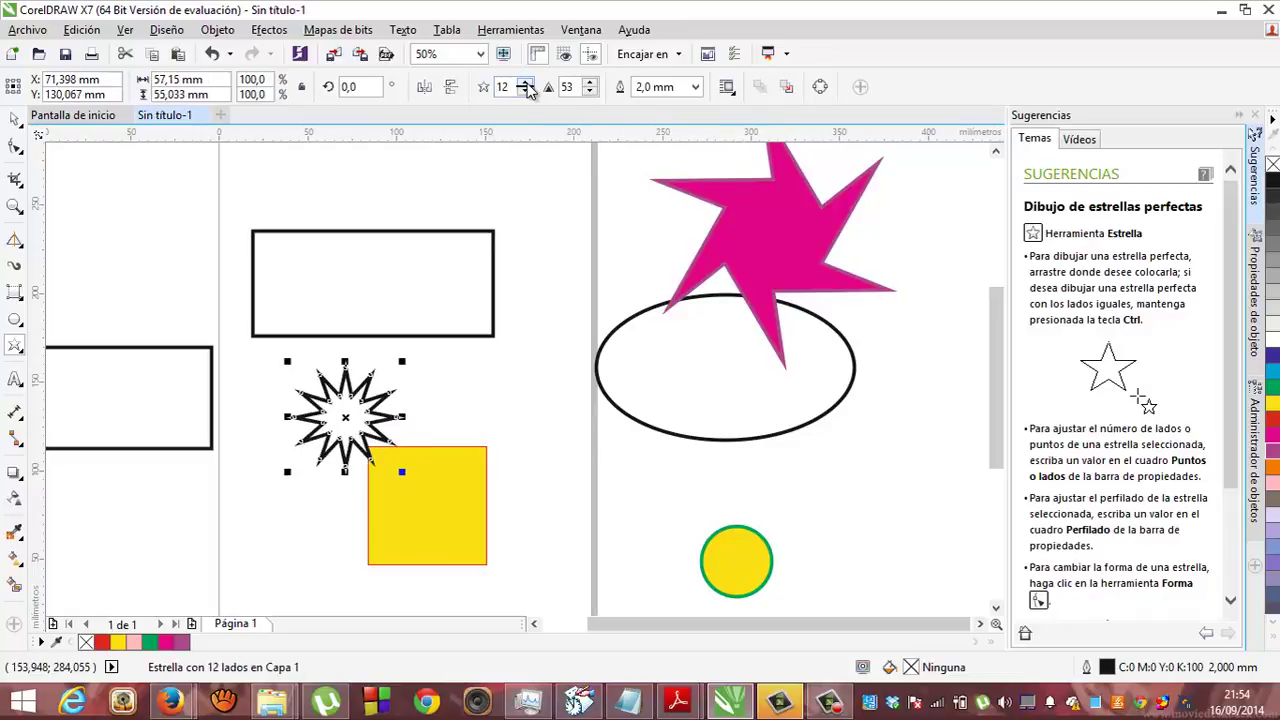
click(524, 92)
click(524, 92)
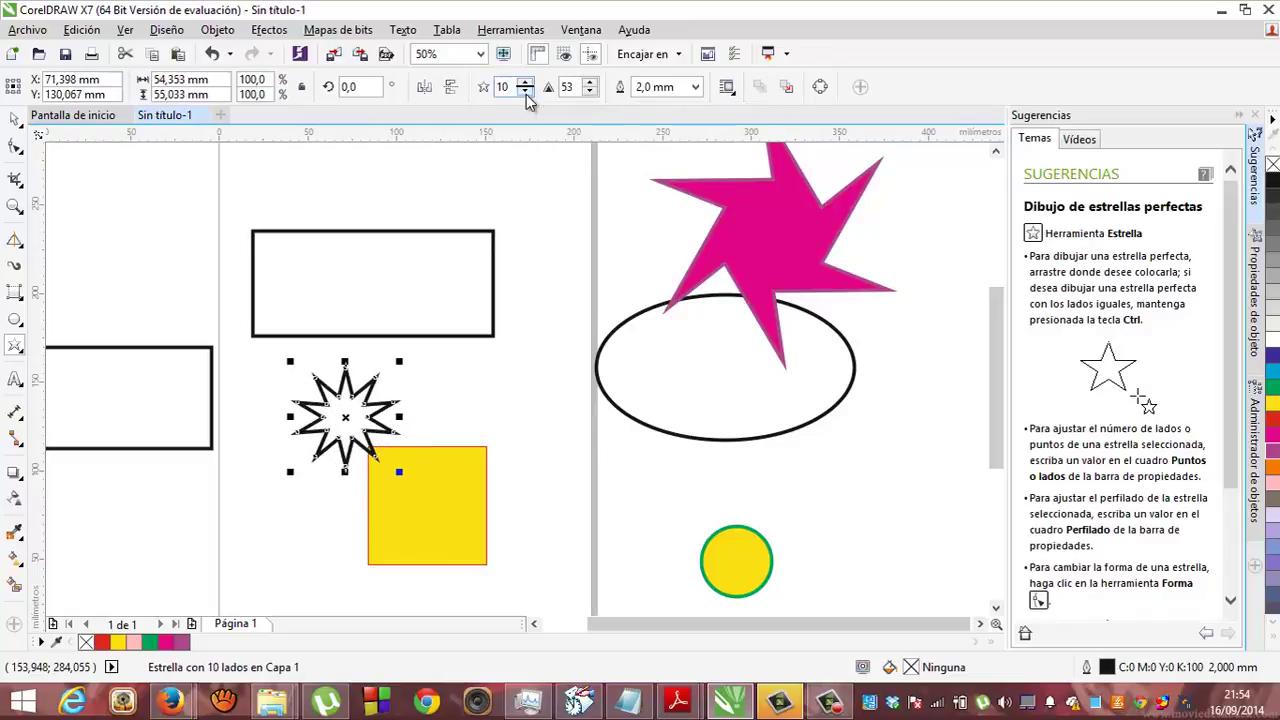
Increase the ten-pointed star's sharpness to 70.
click(591, 83)
click(591, 83)
click(591, 83)
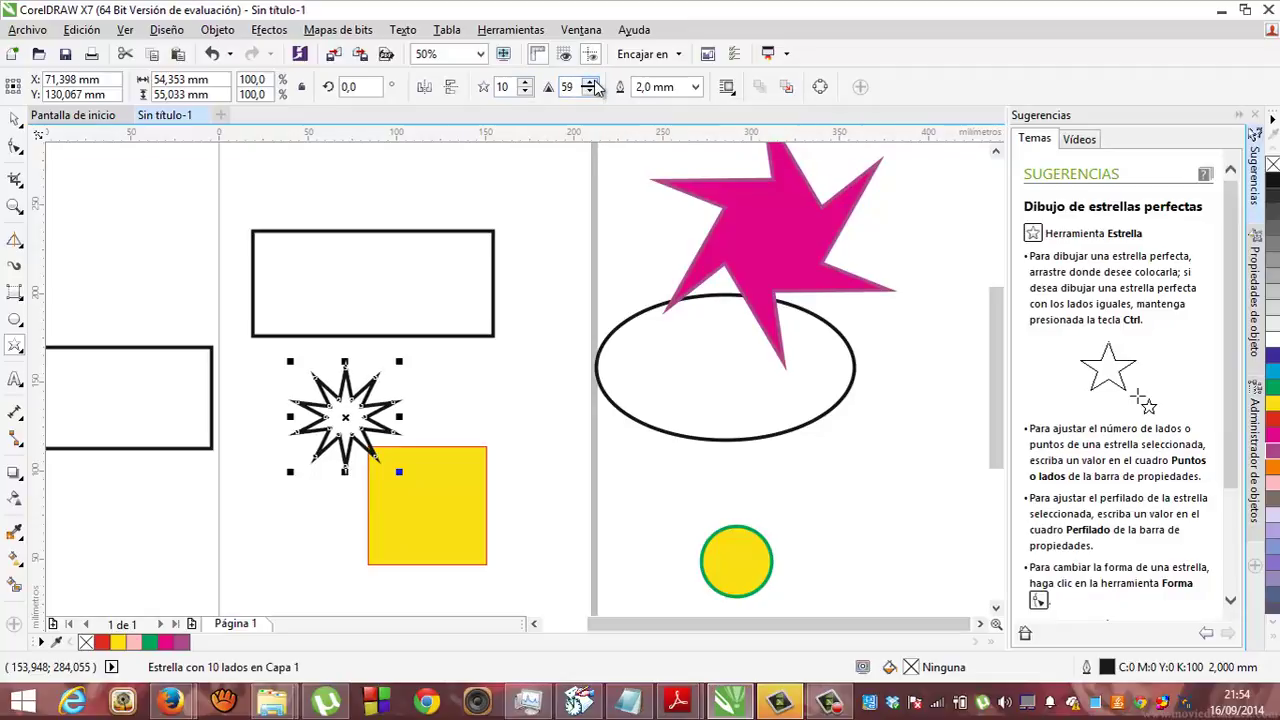
click(591, 83)
click(591, 83)
click(591, 83)
click(591, 83)
click(591, 83)
click(591, 83)
click(591, 83)
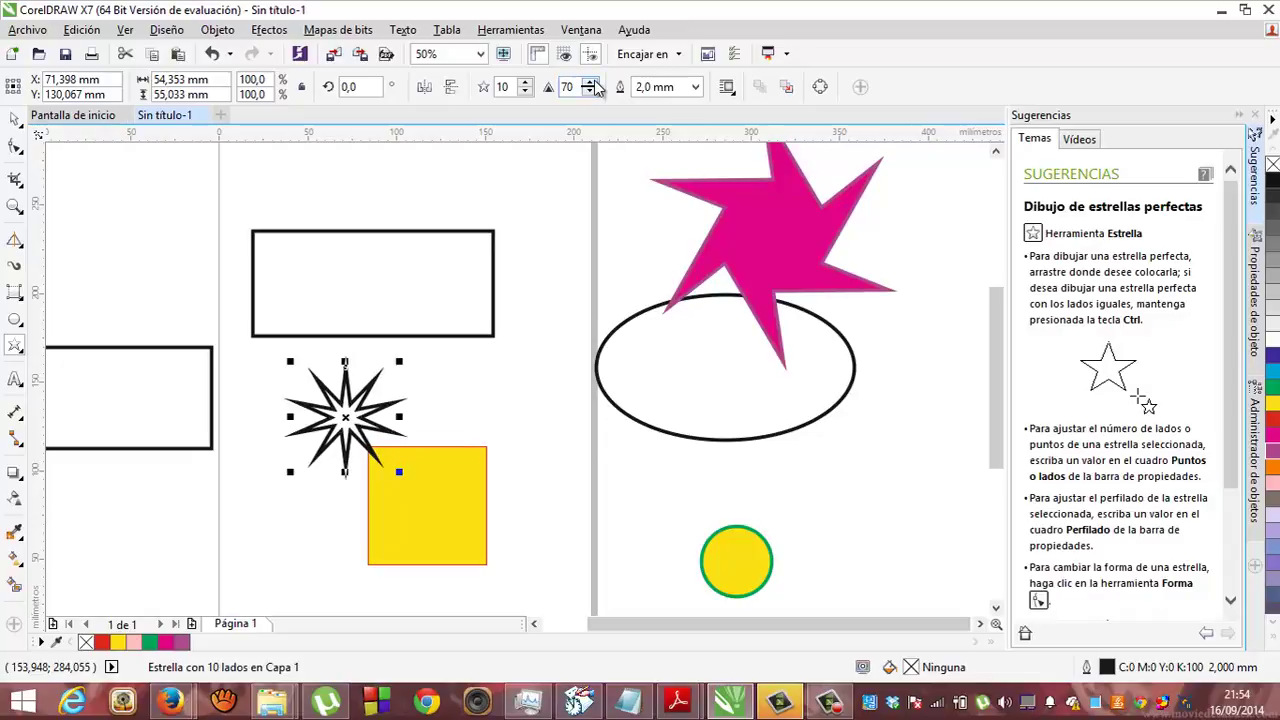
Give the ten-pointed star a 0.1 mm outline, a red fill and a magenta outline colour.
click(695, 87)
click(668, 136)
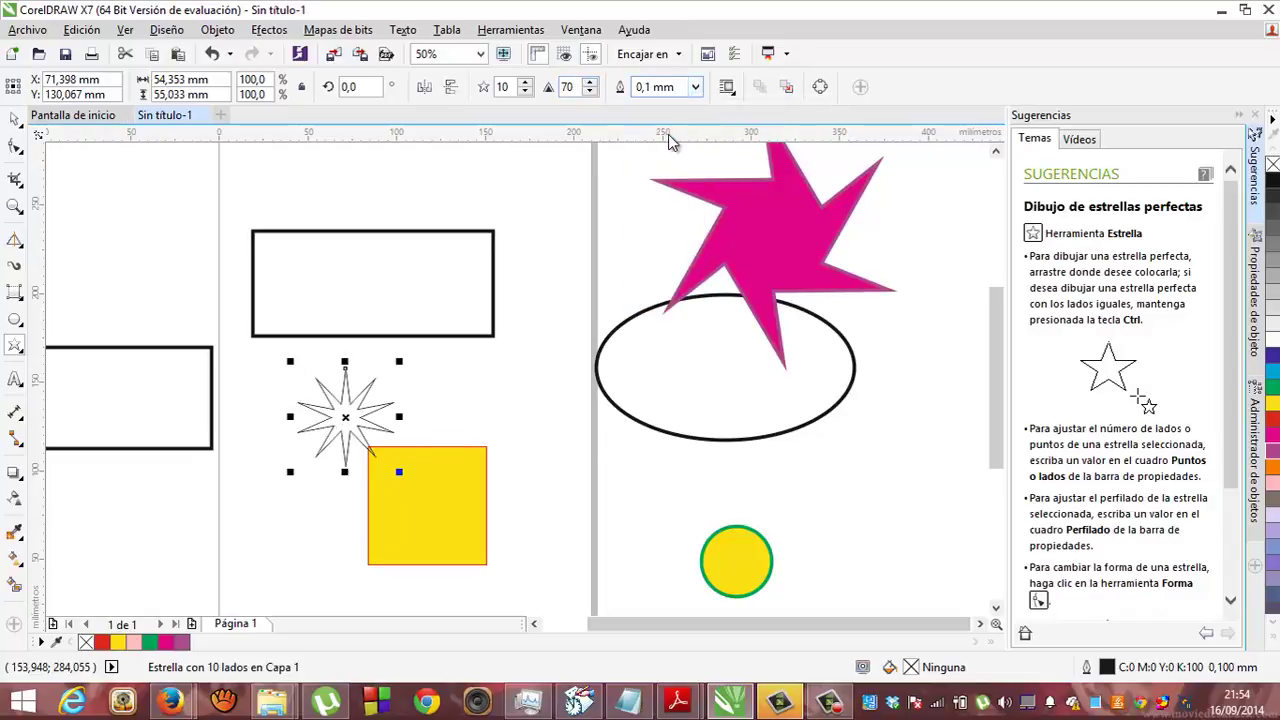
click(1274, 424)
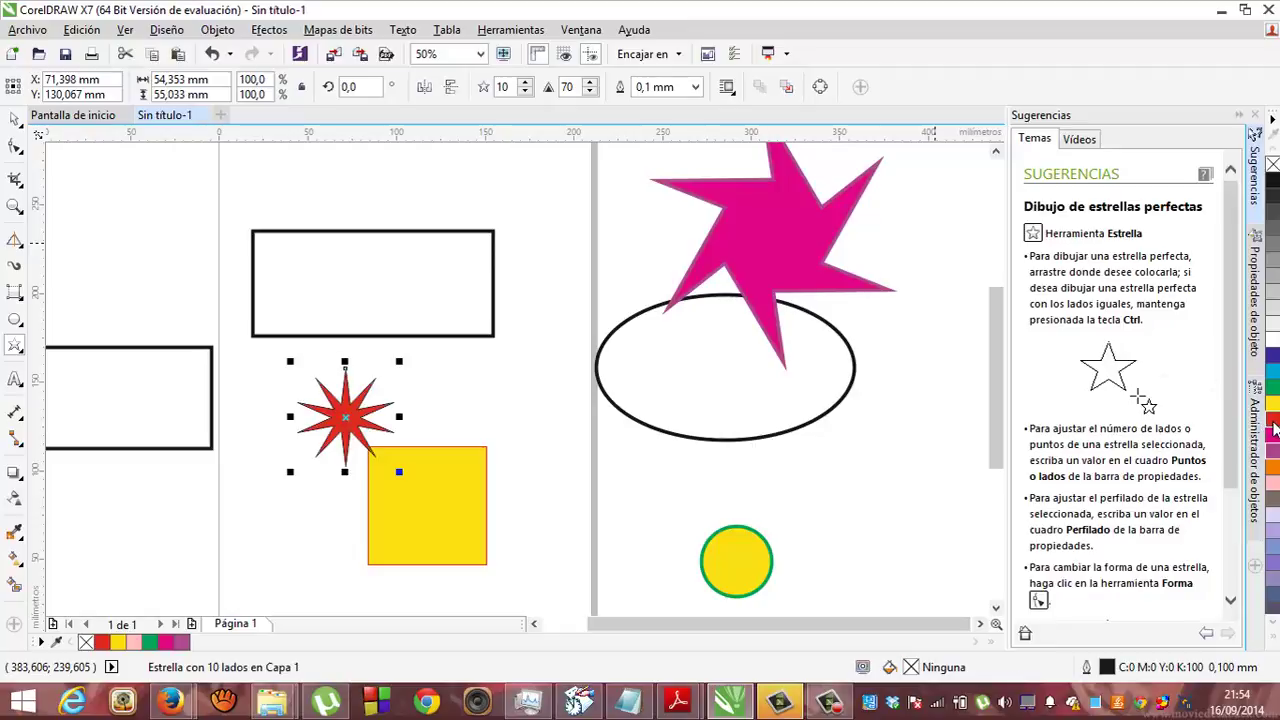
right_click(1276, 438)
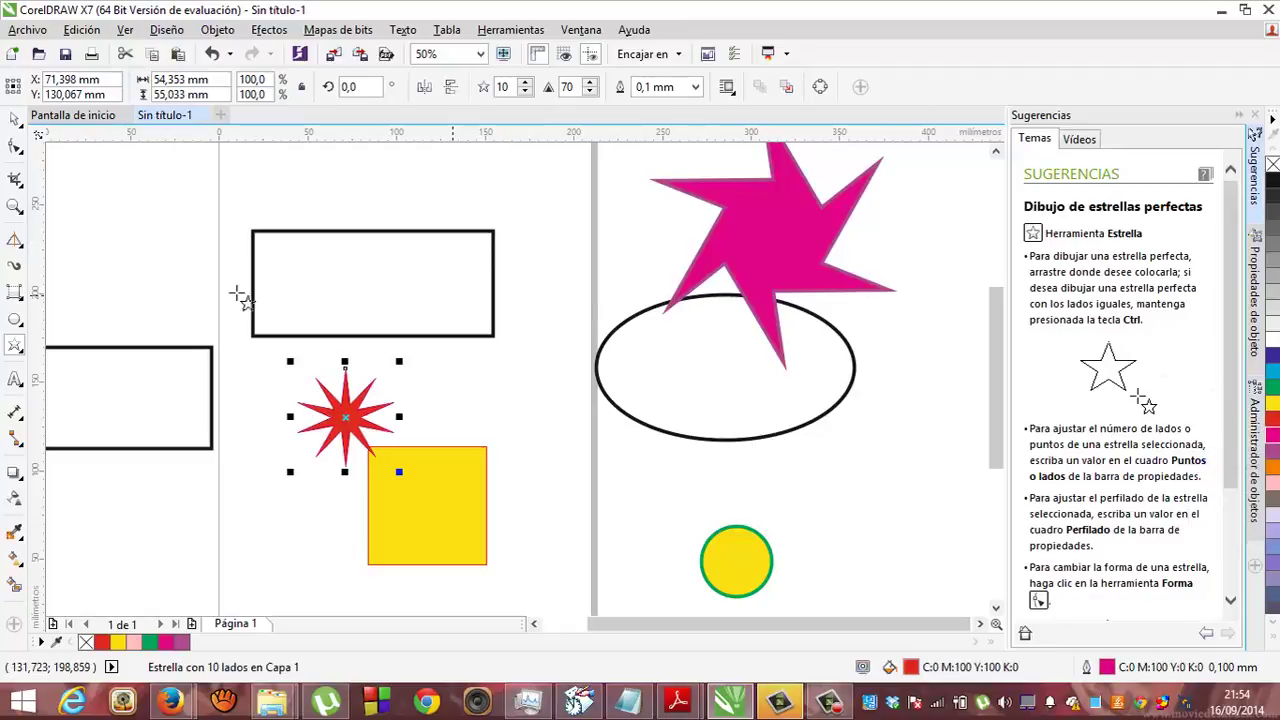
click(18, 354)
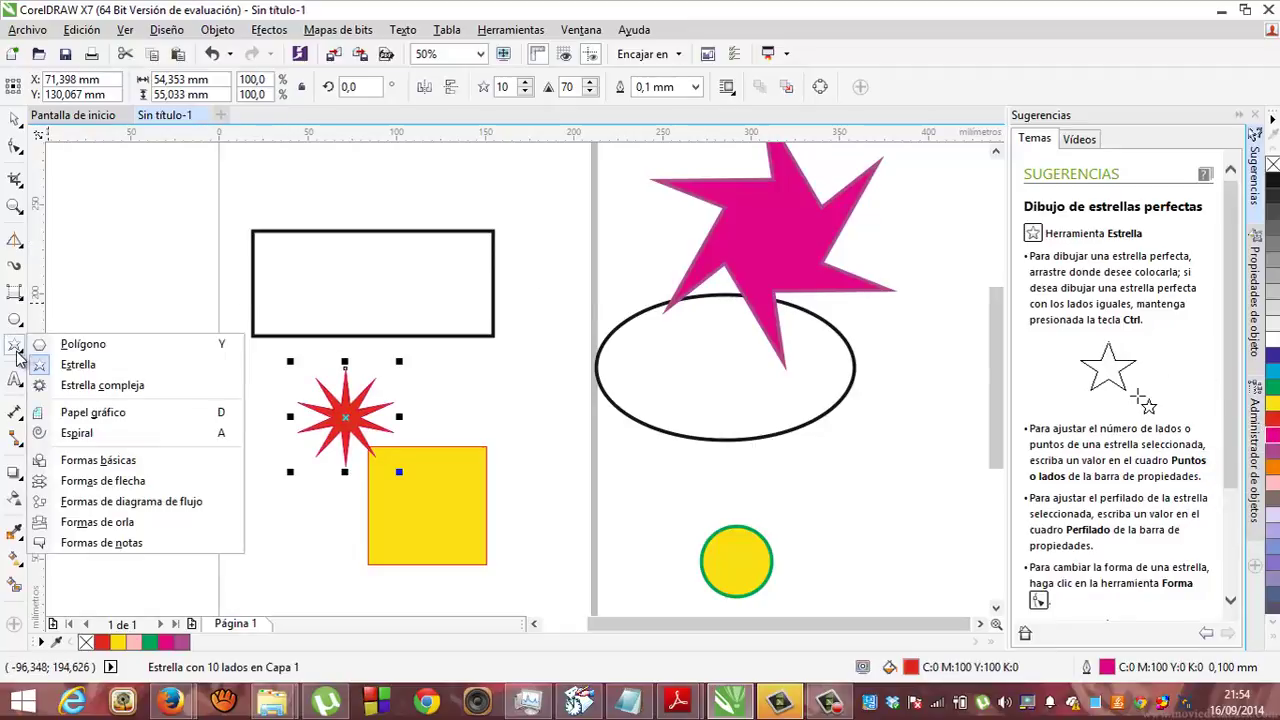
click(78, 364)
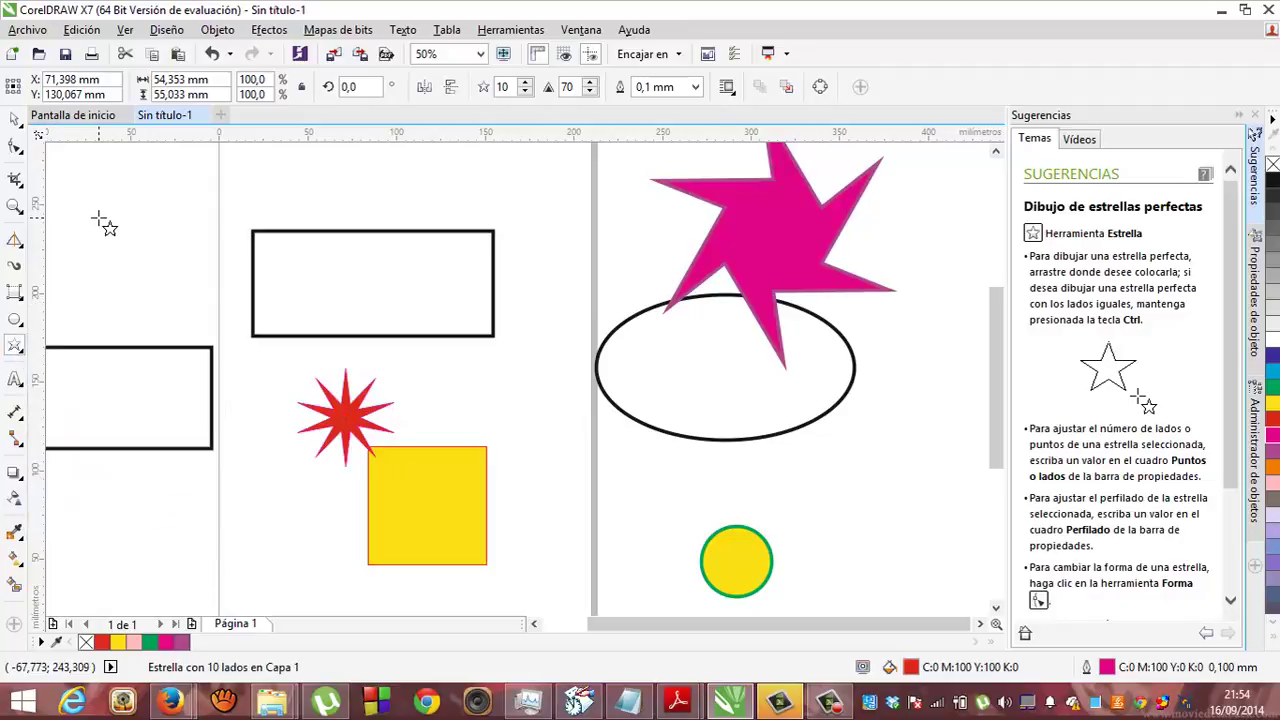
key(Escape)
Draw a nine-pointed complex star of about 106 by 104 mm between the yellow square and the yellow circle.
click(15, 355)
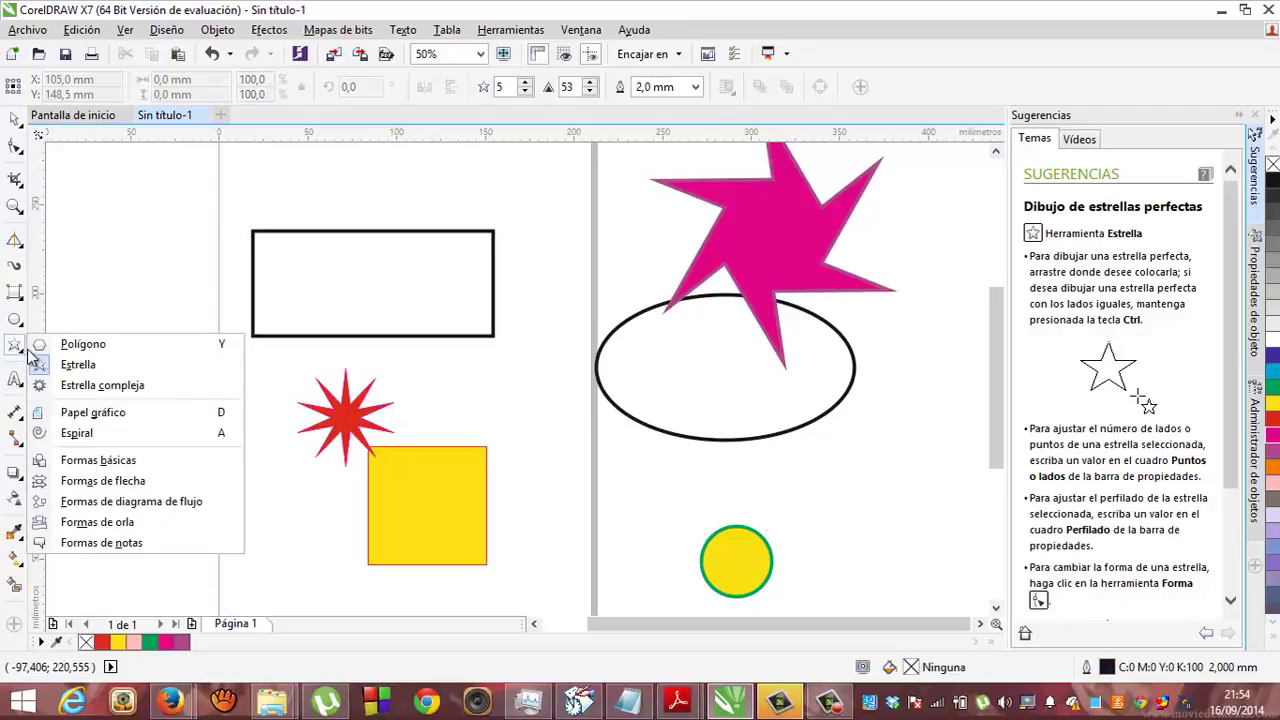
click(90, 383)
drag(63, 380, 150, 362)
drag(362, 336, 432, 328)
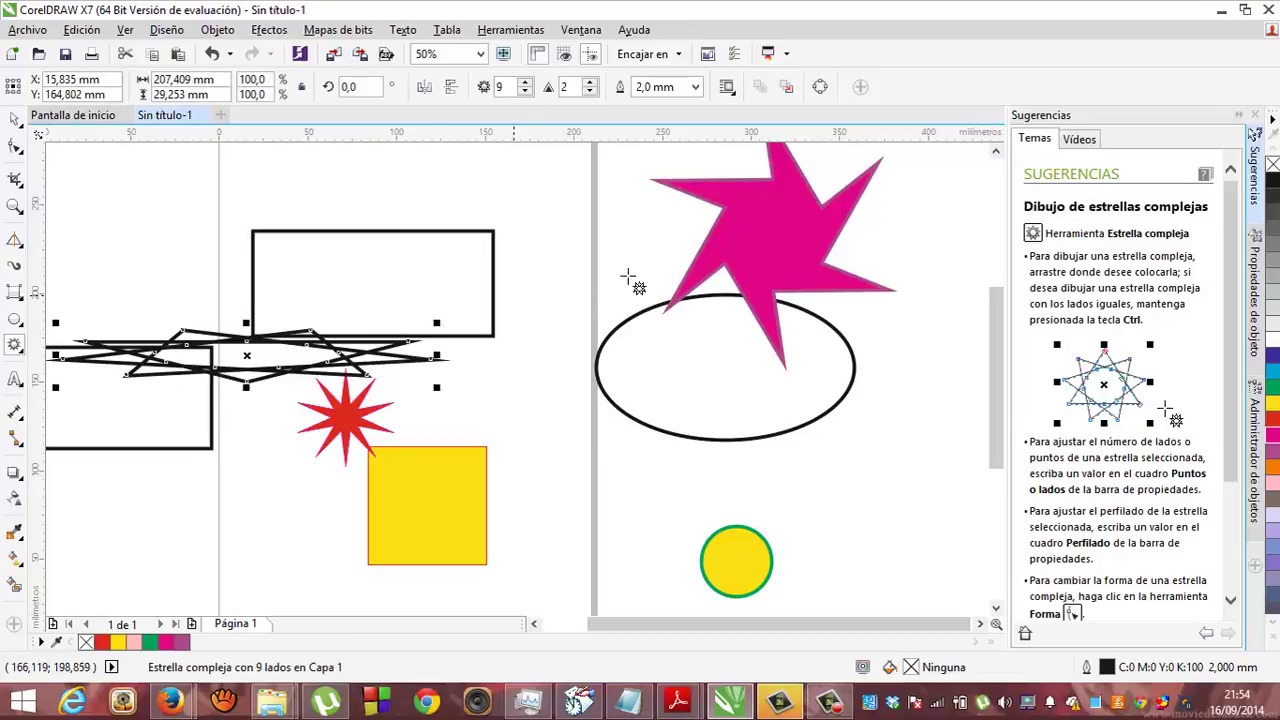
key(ctrl+z)
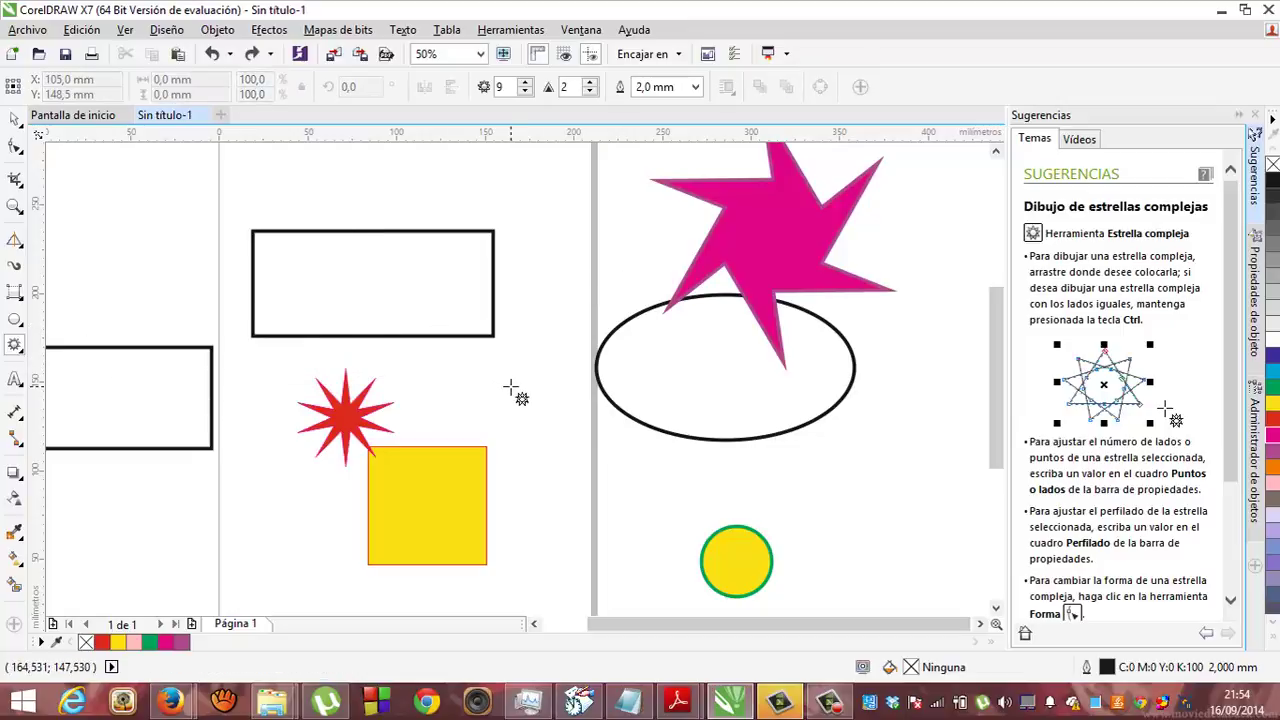
drag(514, 388, 703, 562)
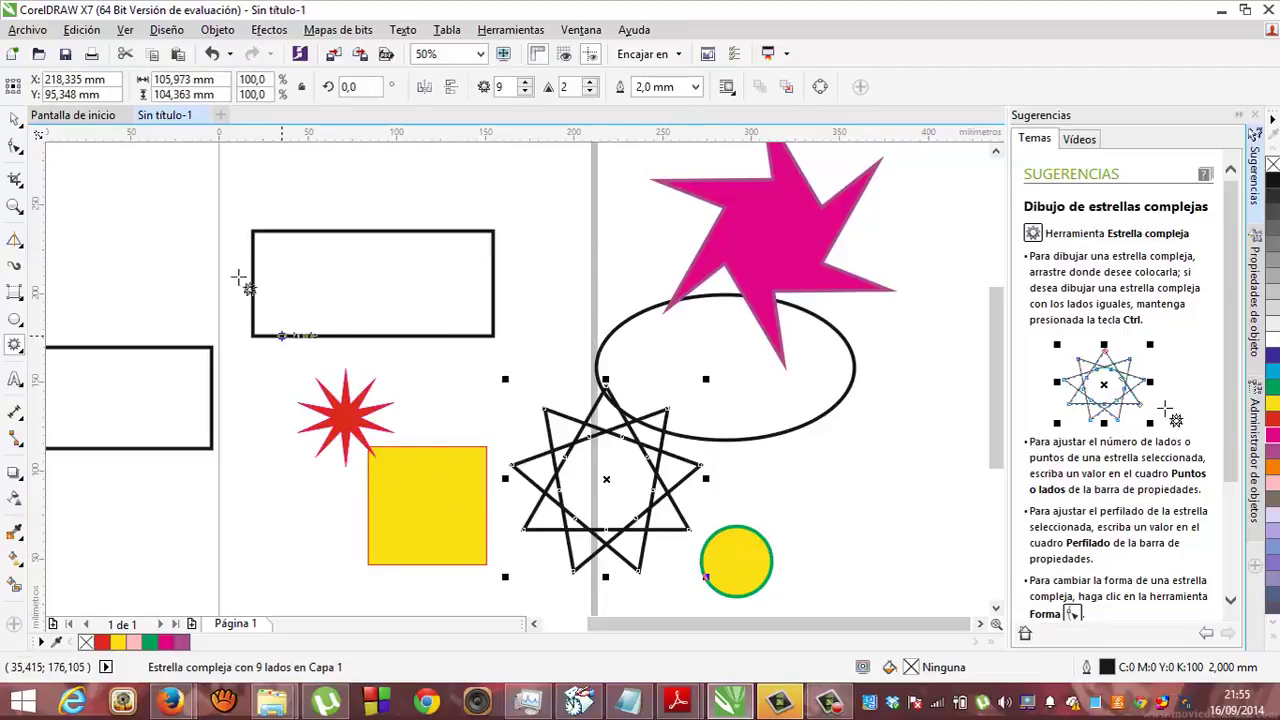
Reshape the complex star by pulling an outer tip up and sideways and an inner node outward so its points twist.
click(16, 148)
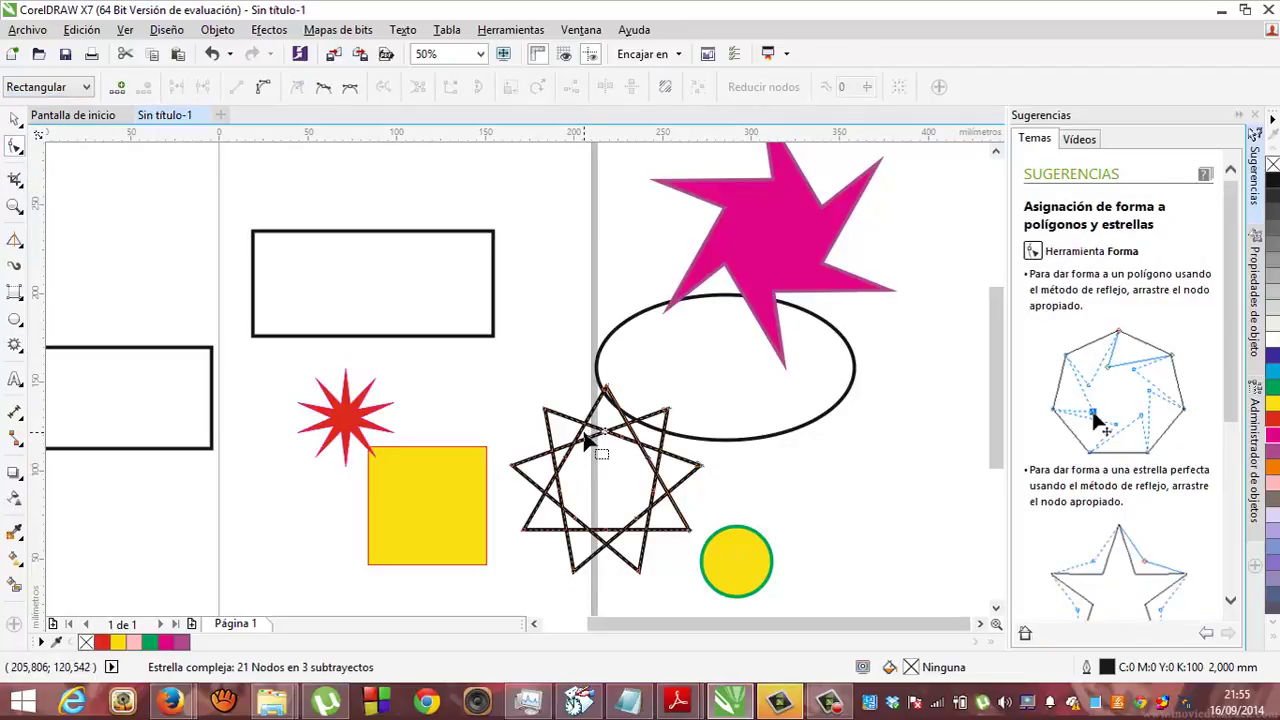
drag(546, 409, 577, 364)
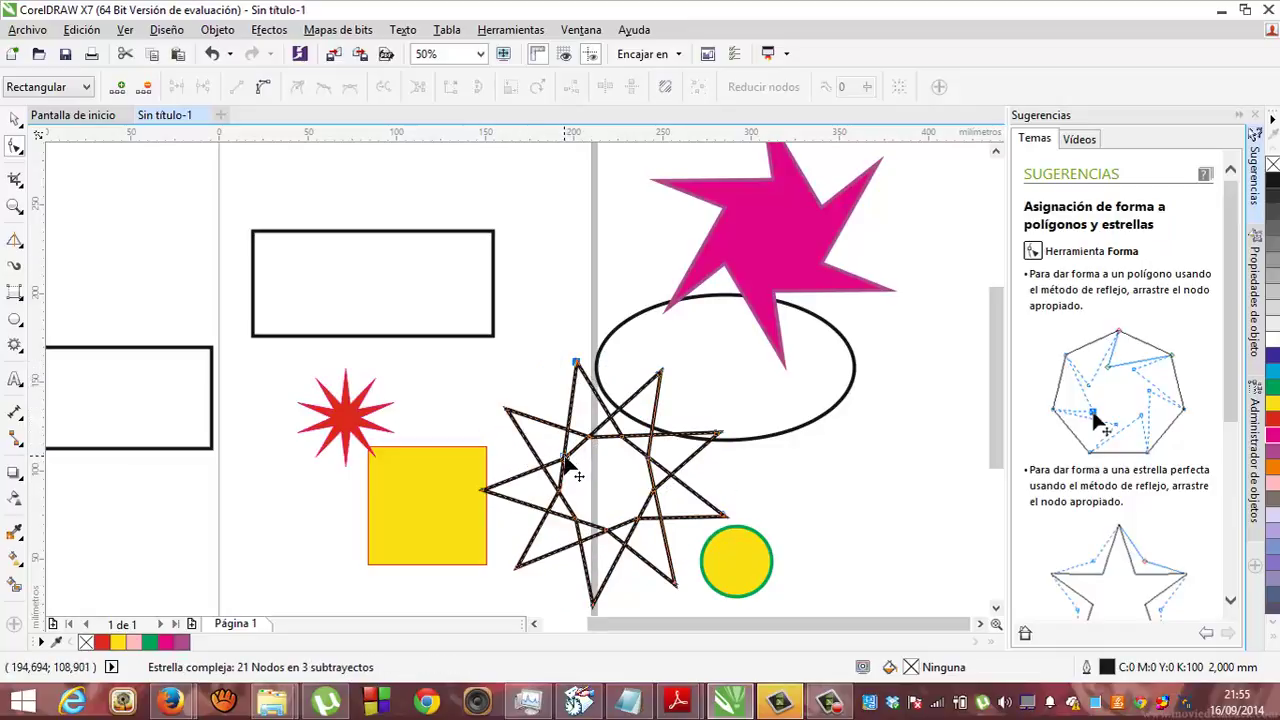
drag(563, 457, 537, 437)
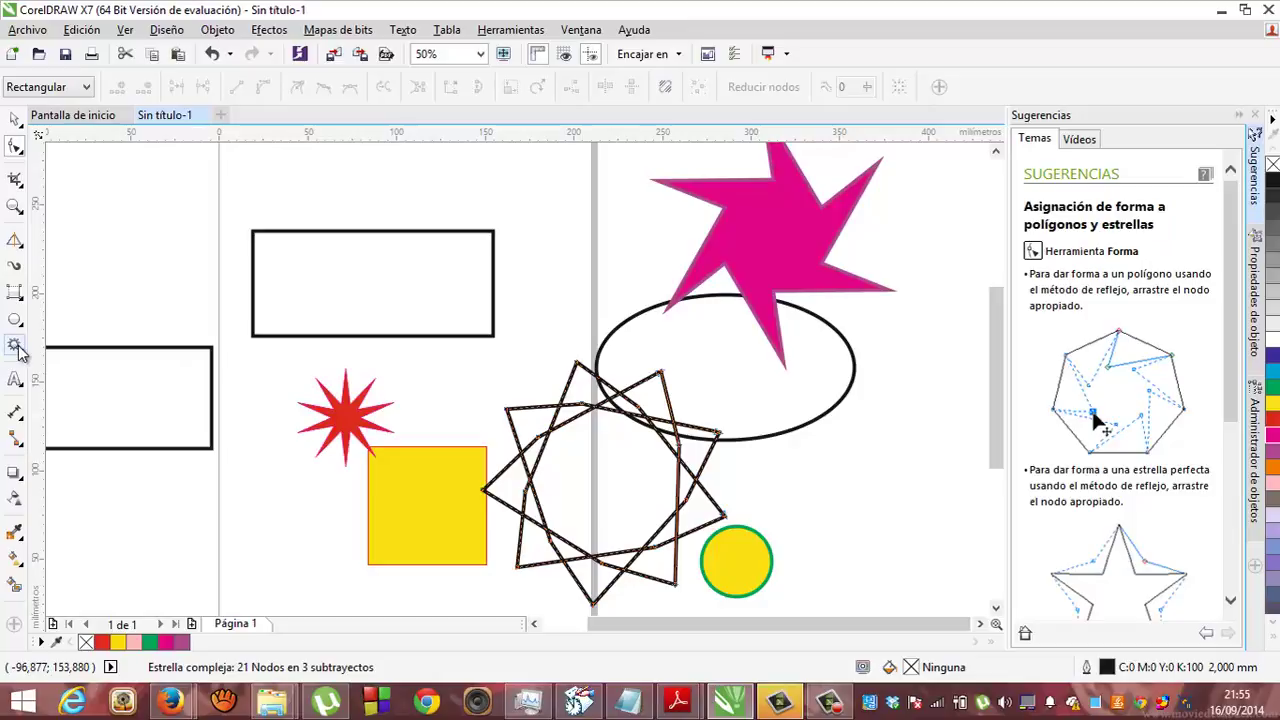
Draw a symmetrical spiral with 4 revolutions, about 76 by 76 mm, overlapping the red star.
click(16, 346)
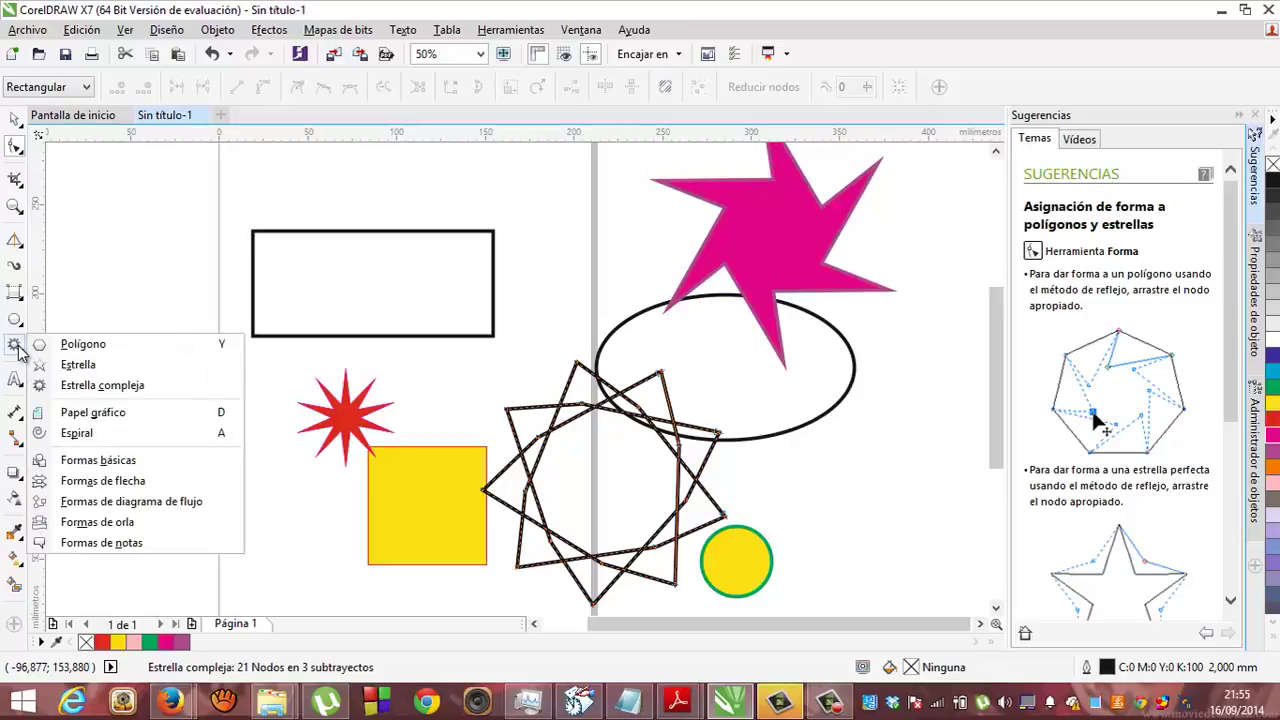
click(60, 432)
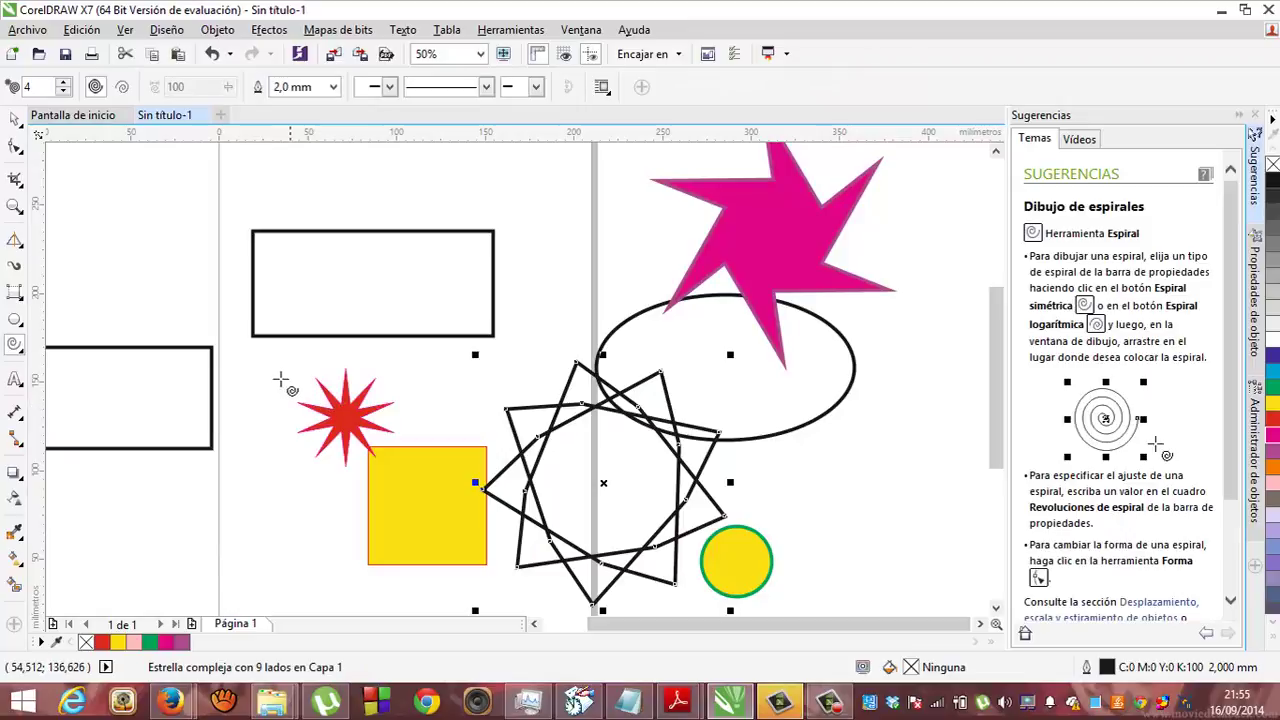
drag(241, 369, 330, 500)
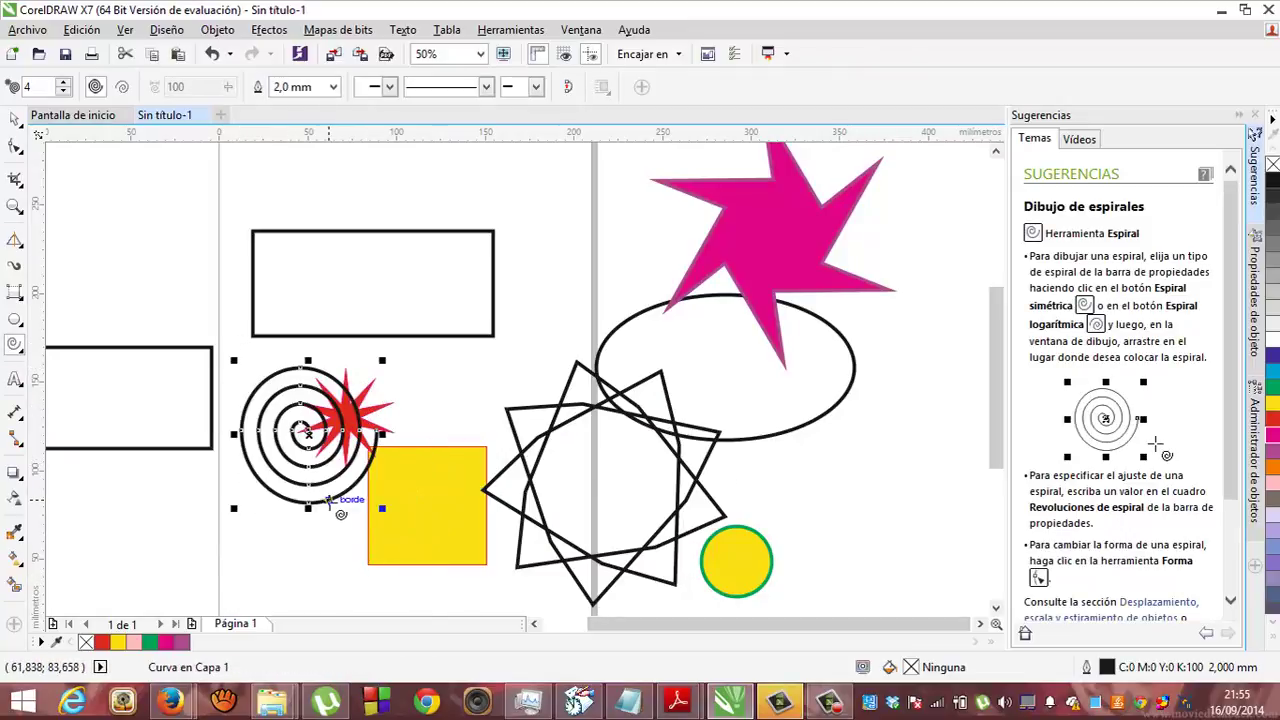
Draw a heart from the basic shapes, about 60 by 68 mm, above the leftmost rectangle.
click(22, 350)
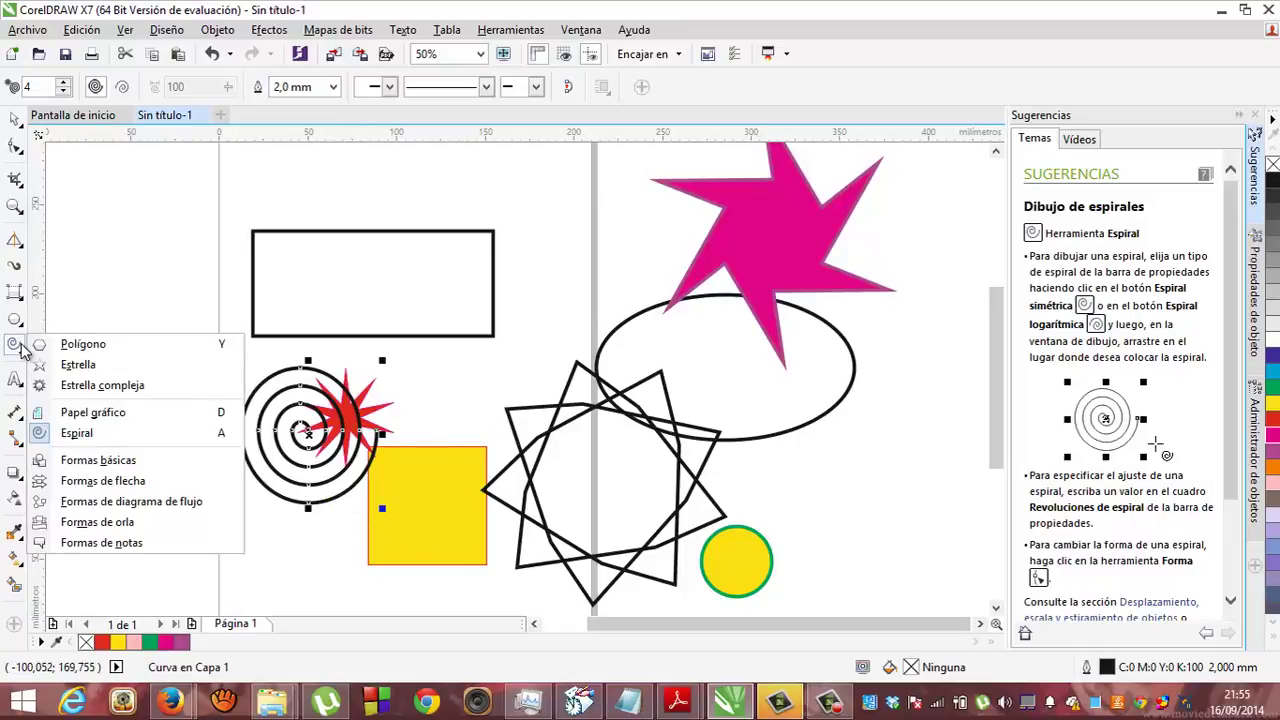
click(134, 462)
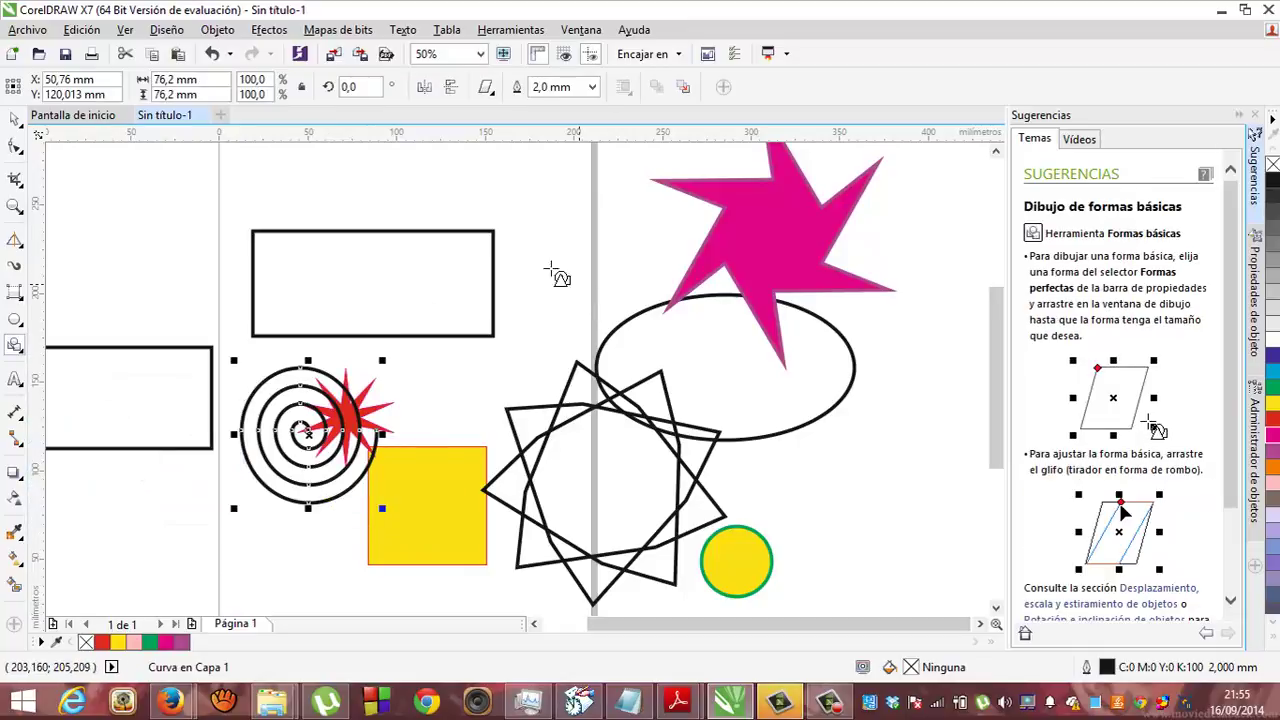
click(486, 88)
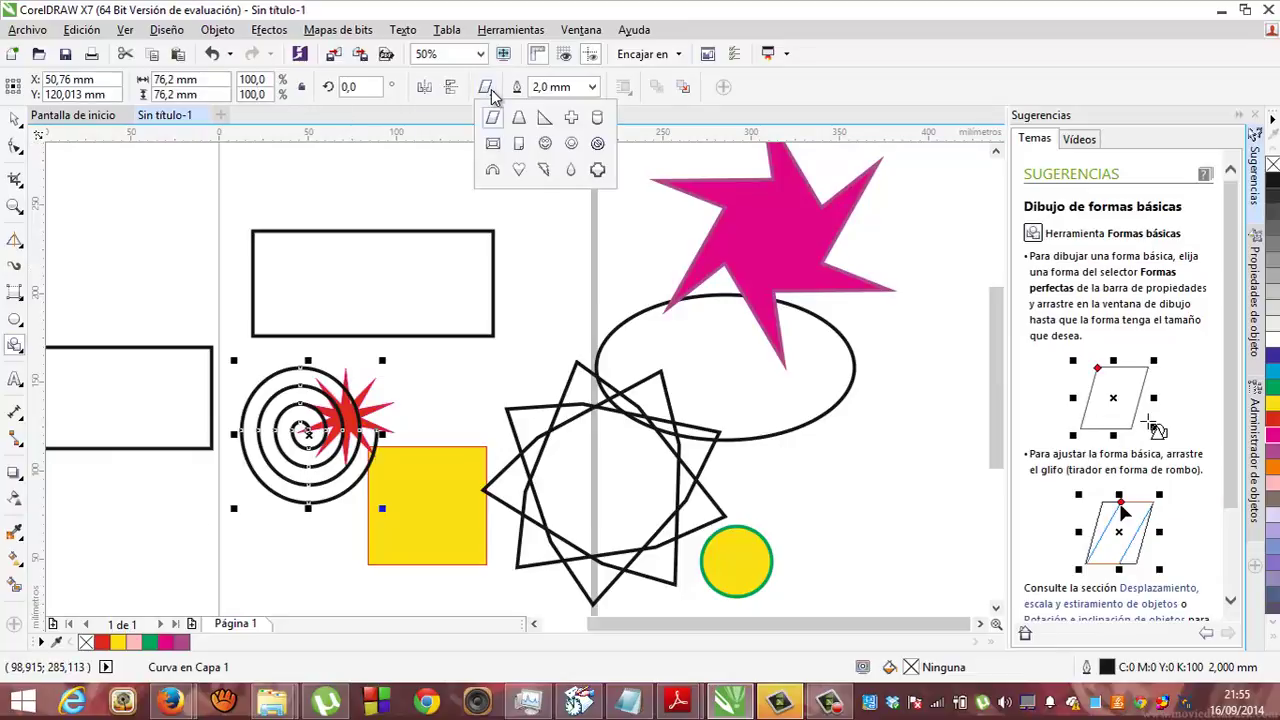
click(519, 172)
drag(73, 165, 187, 294)
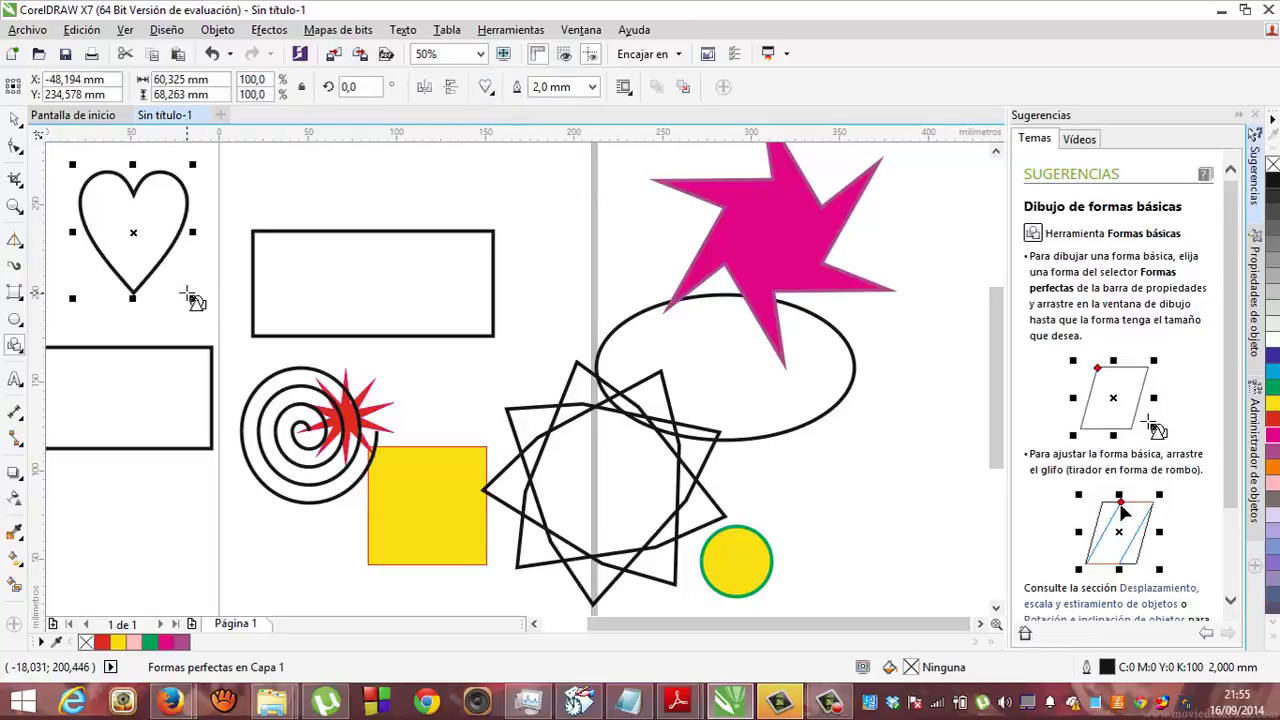
Draw a striped right-pointing arrow of about 58 by 42 mm beside the magenta star, and thin its shaft while shortening its head.
click(18, 350)
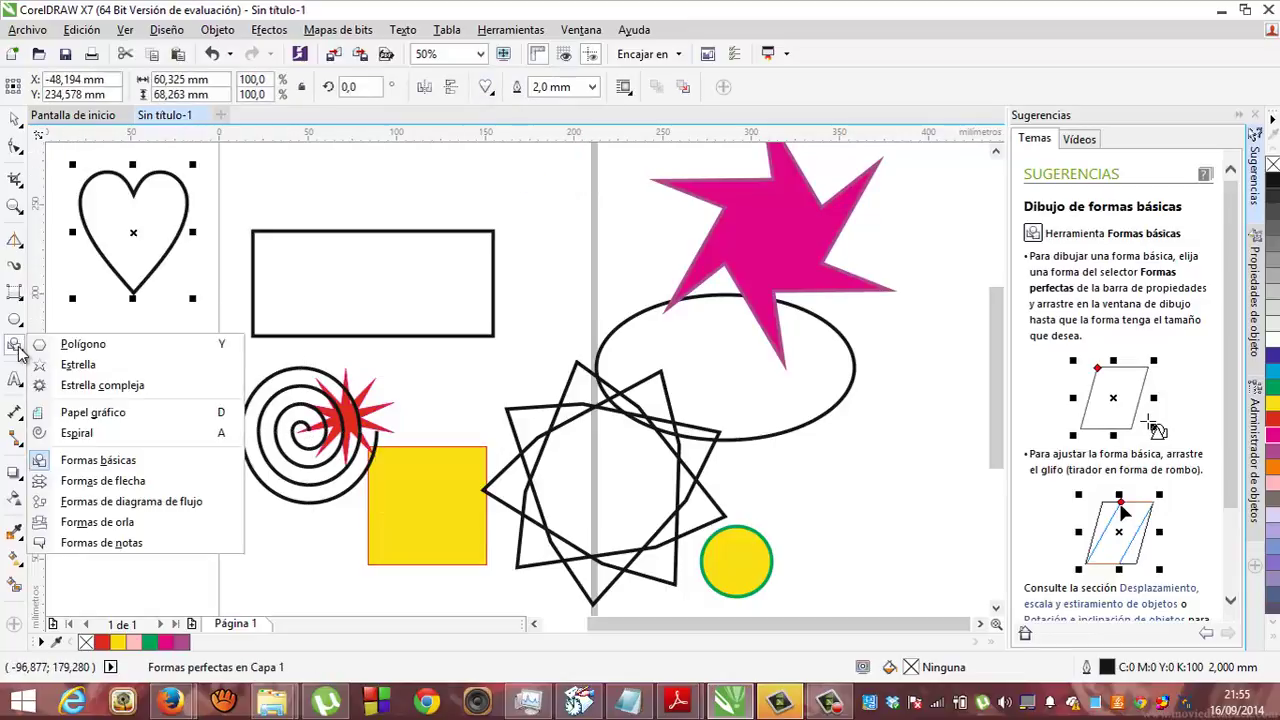
click(78, 481)
click(485, 88)
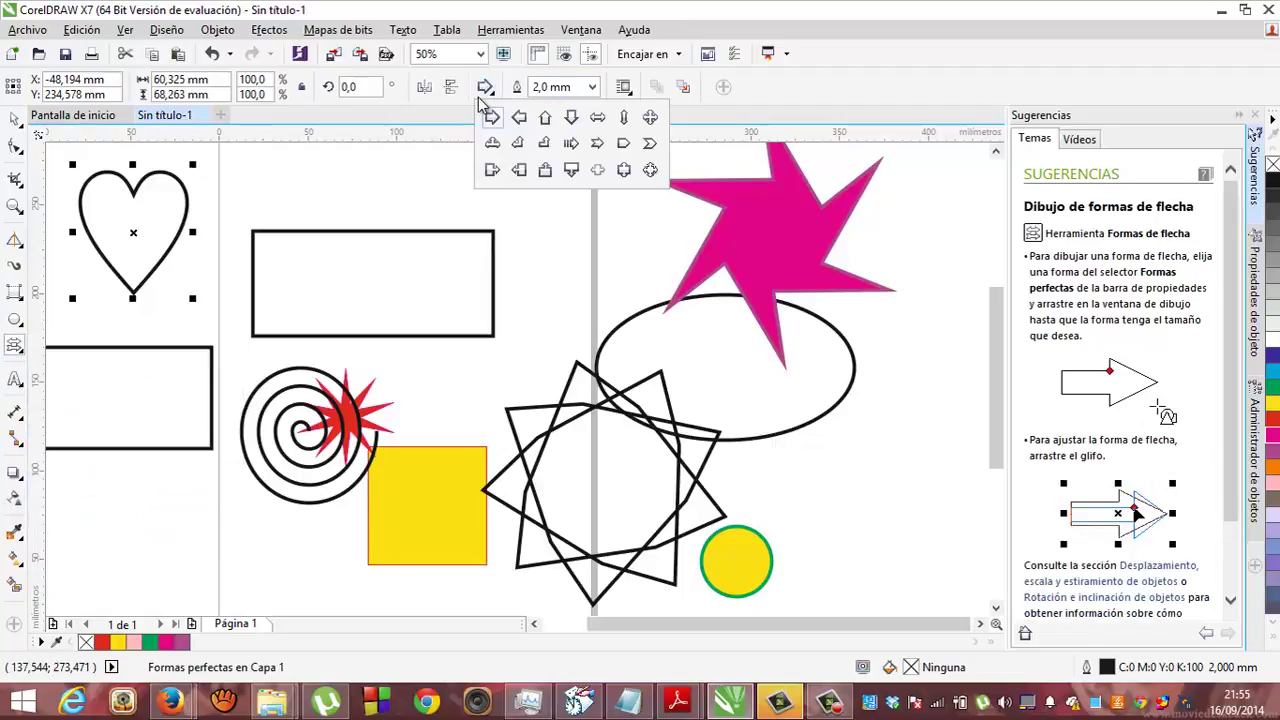
click(570, 143)
drag(532, 201, 650, 289)
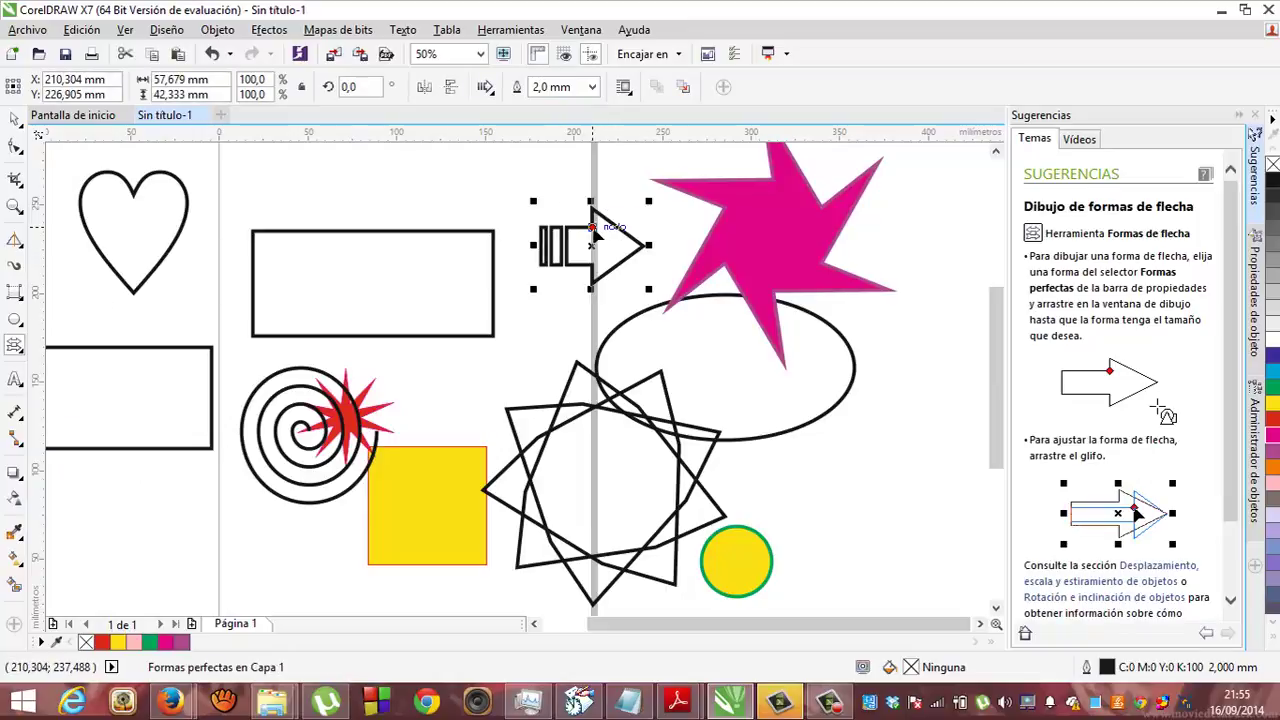
drag(590, 228, 600, 243)
Draw a folded ribbon banner of about 122 by 32 mm over the upper rectangle's top edge, and make its centre panel narrower and shallower.
click(13, 350)
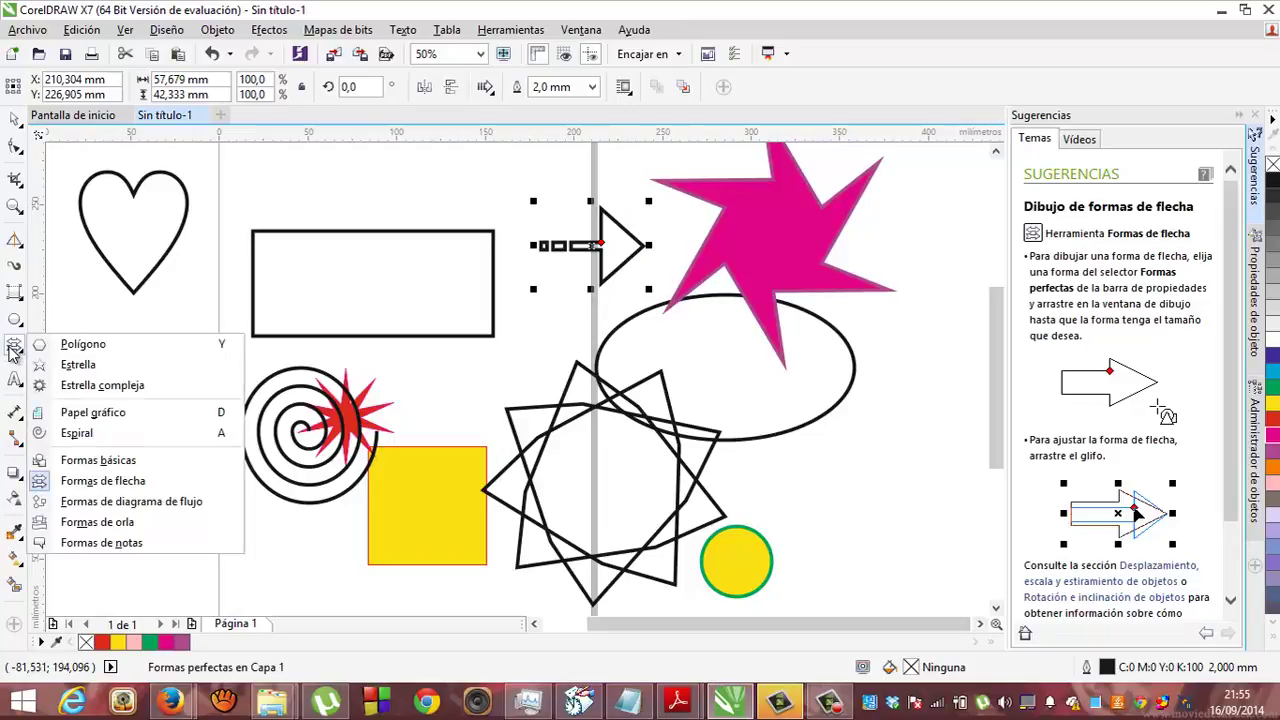
click(90, 523)
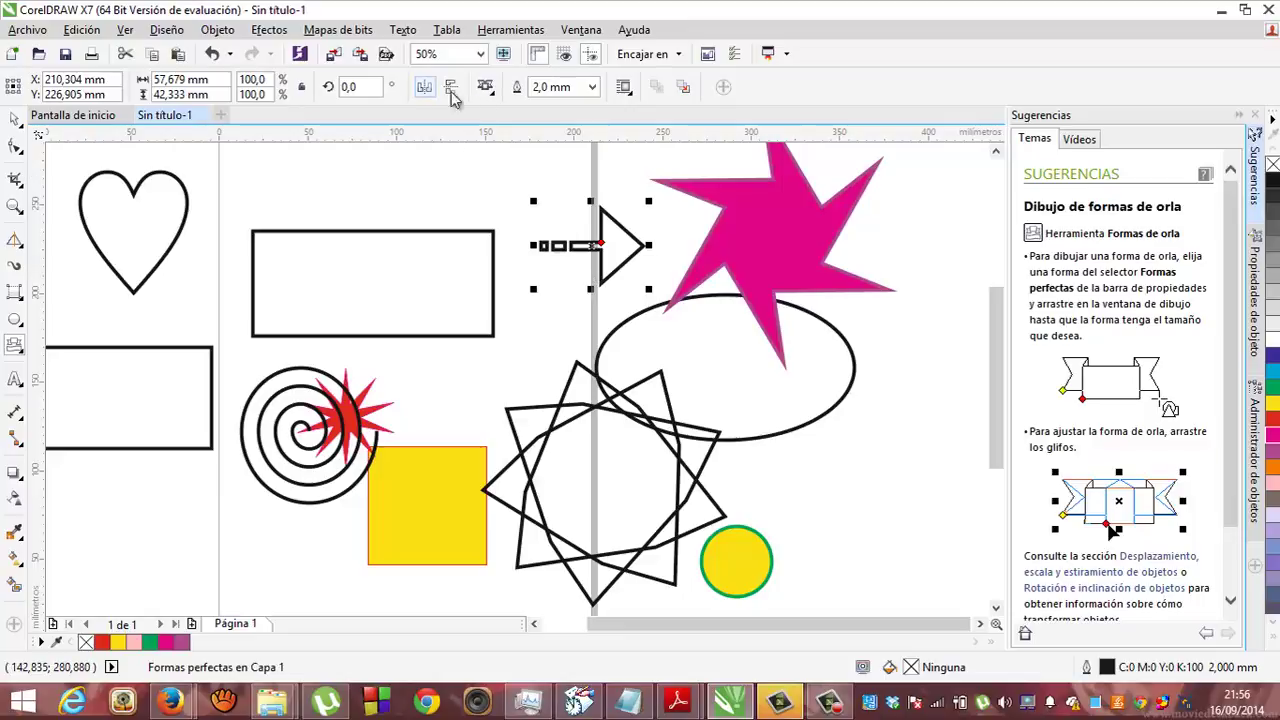
click(490, 95)
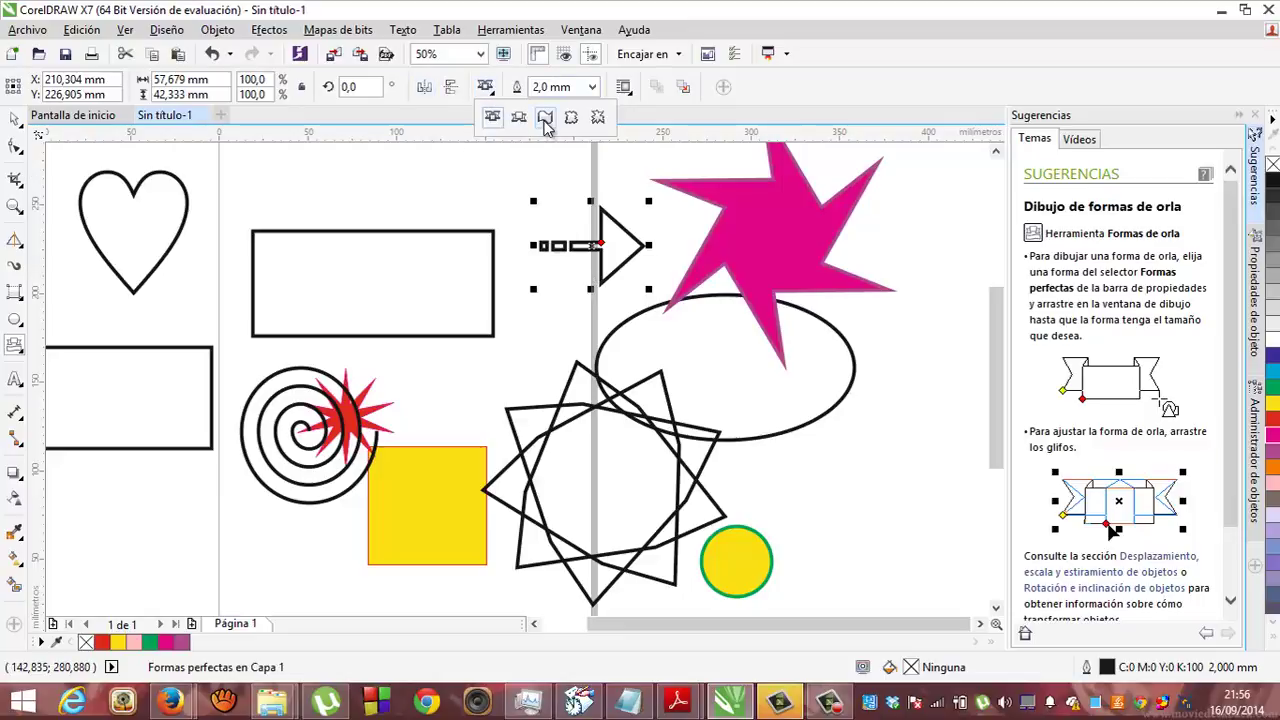
click(519, 118)
drag(370, 186, 591, 245)
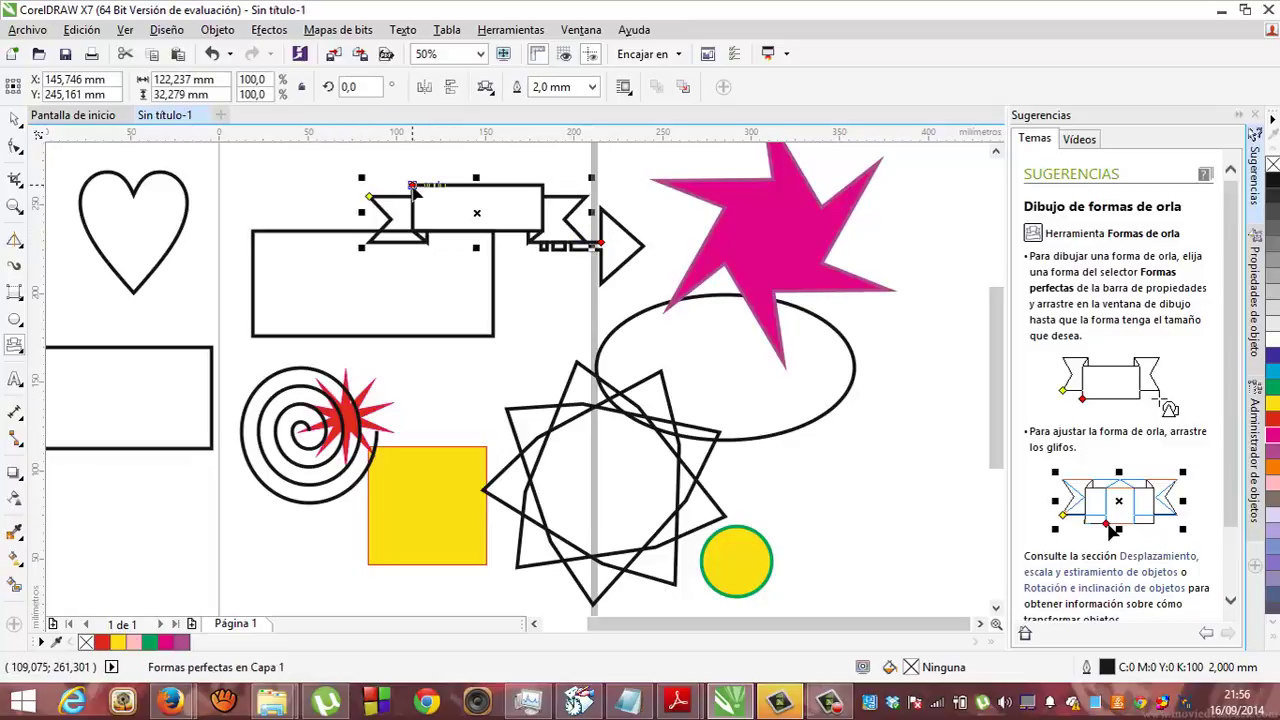
drag(412, 186, 395, 216)
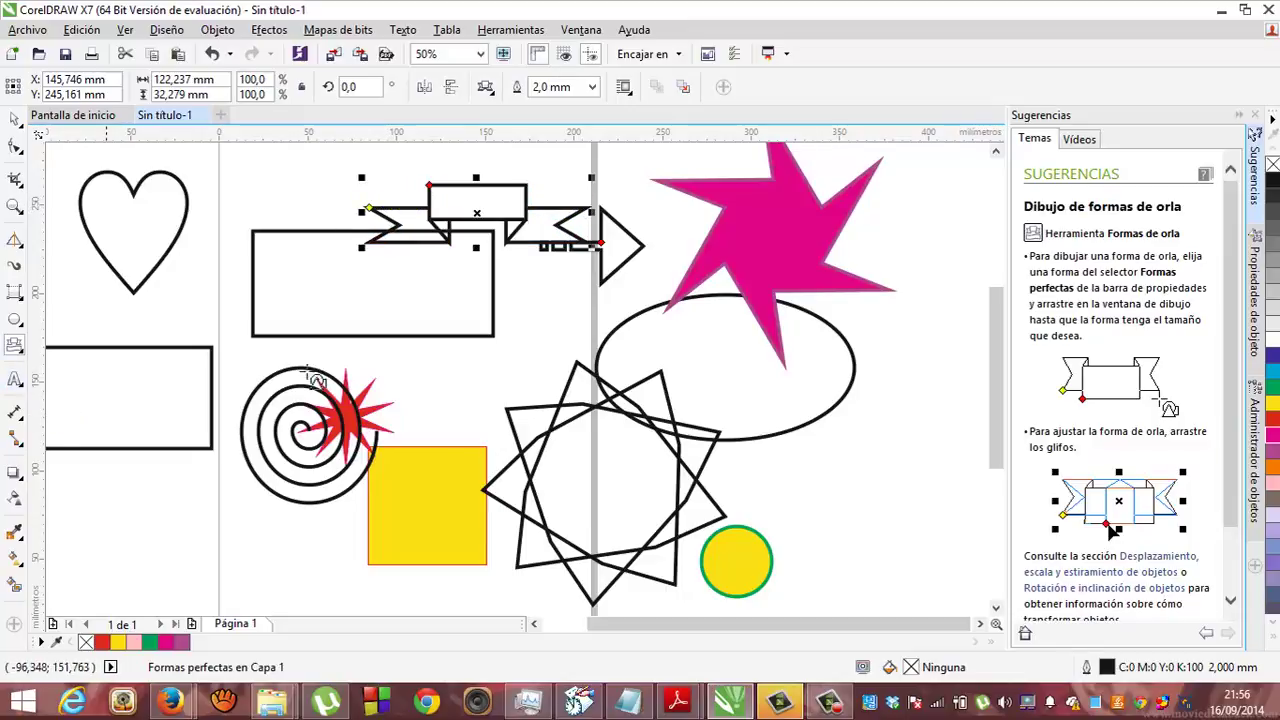
click(830, 703)
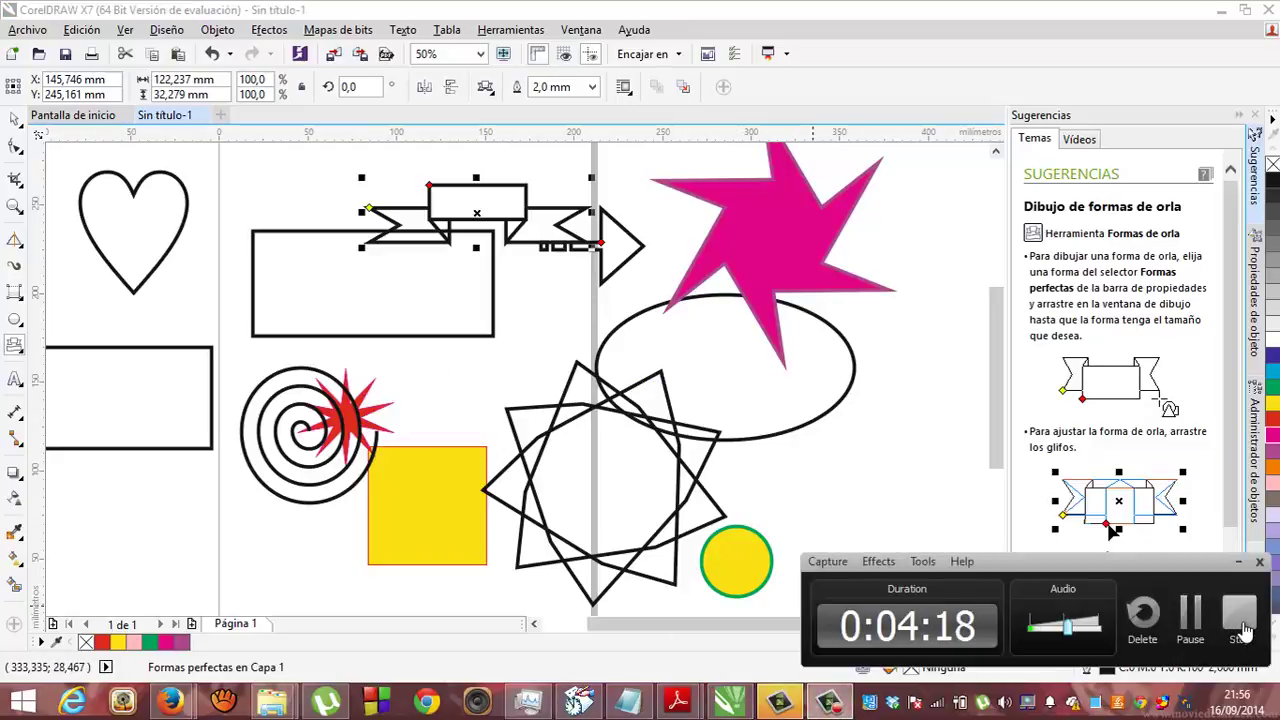